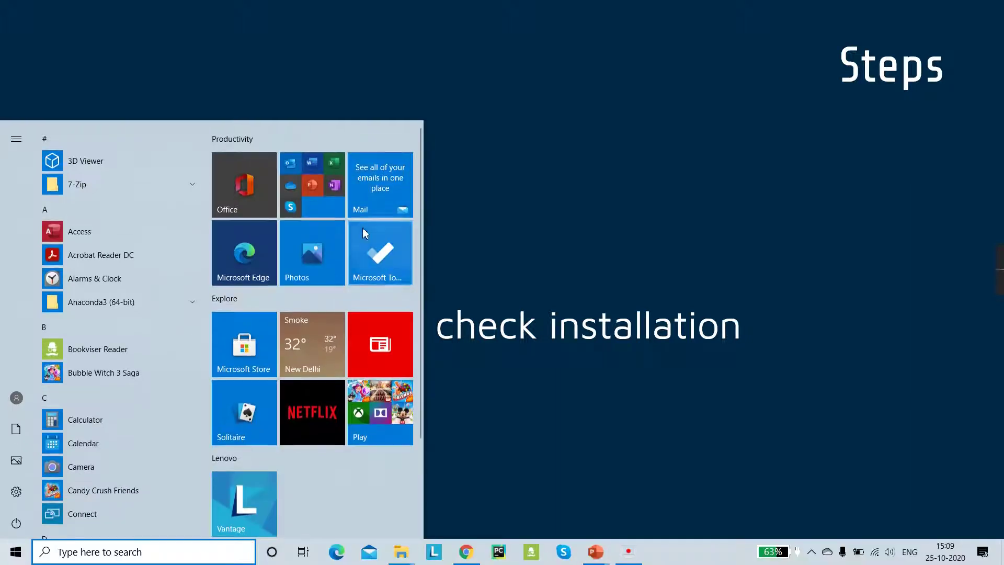
# Step: Search Google for 'anaconda python' from Chrome's address bar suggestions
pyautogui.click(466, 553)
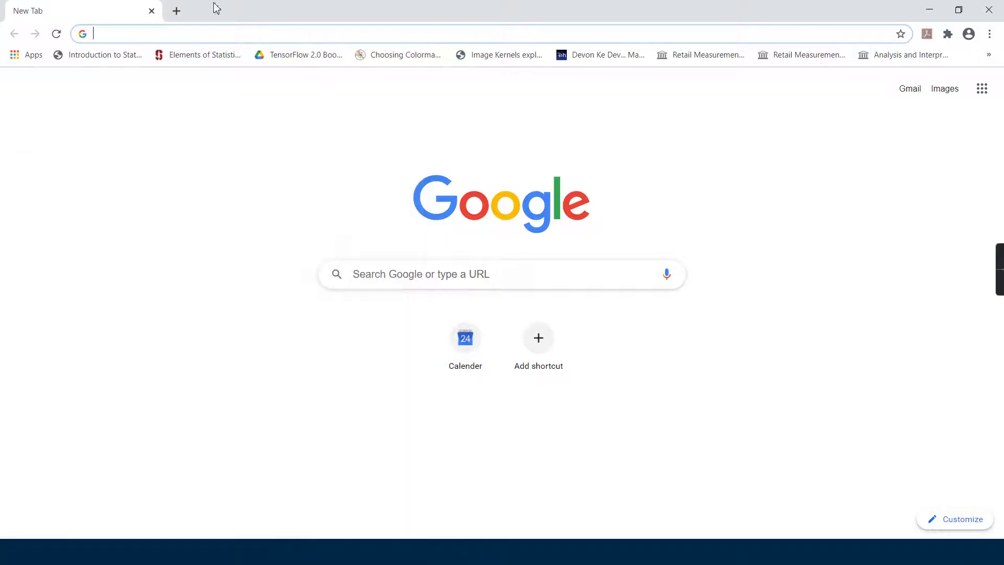
pyautogui.click(152, 37)
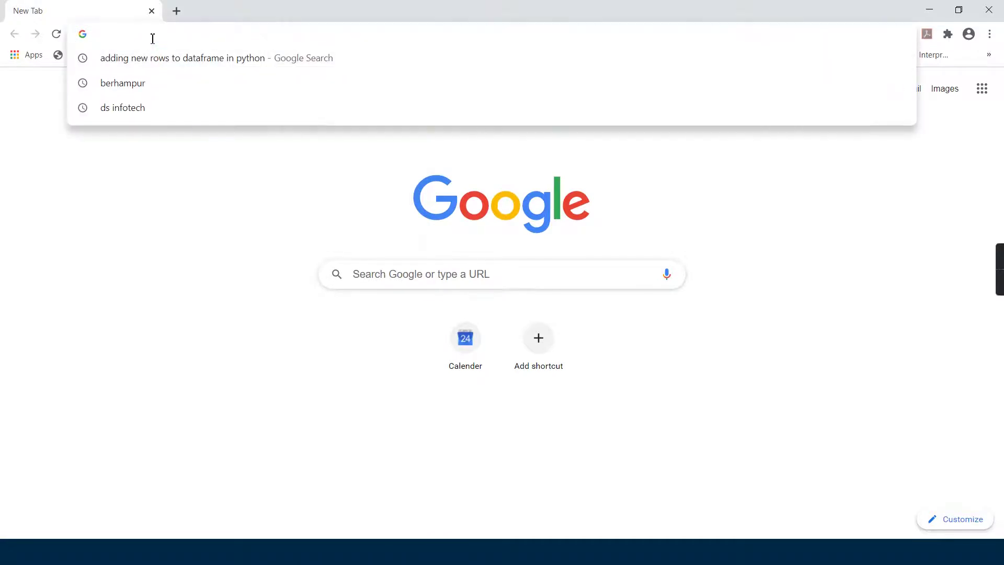
pyautogui.write('ana')
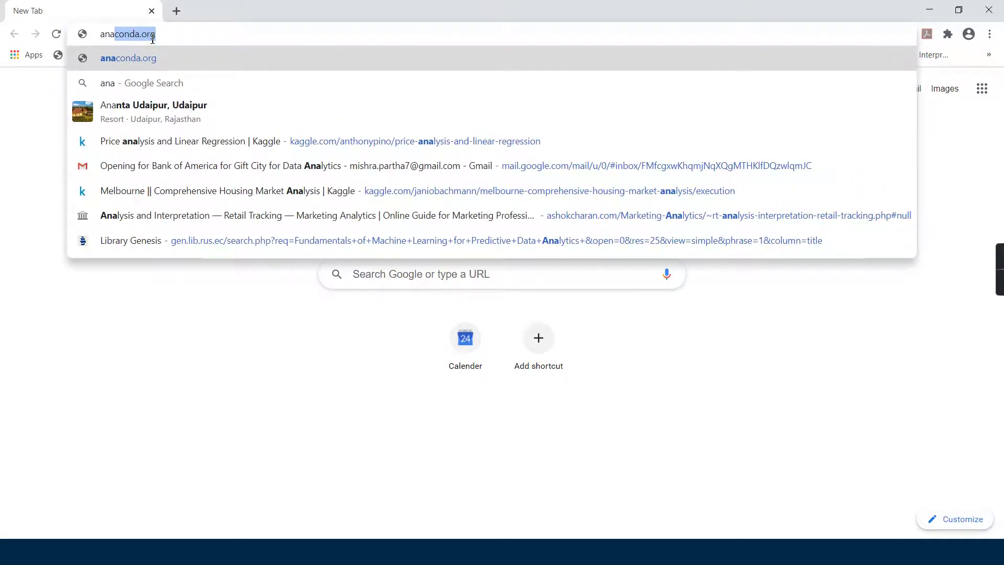
pyautogui.write('con')
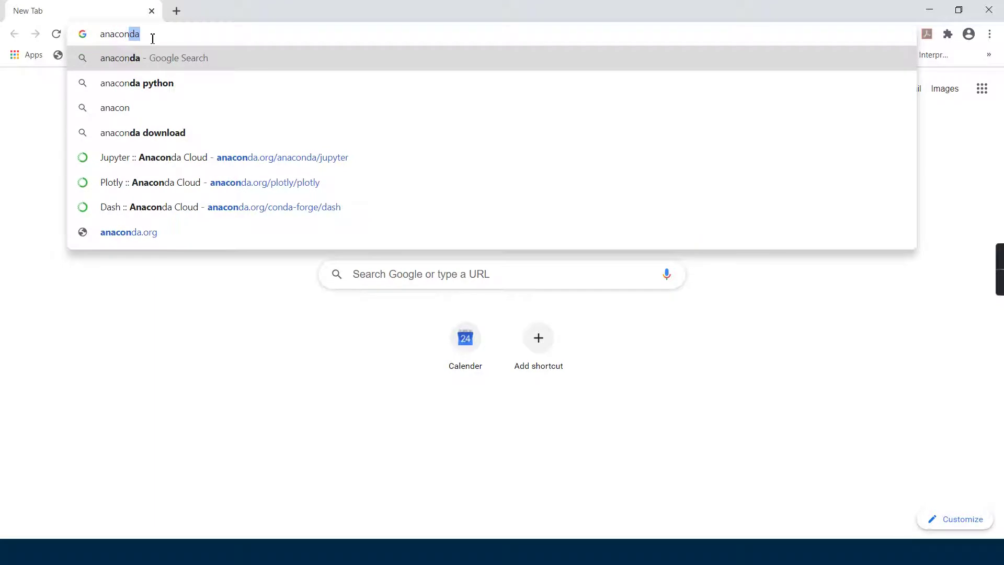
pyautogui.press('Down')
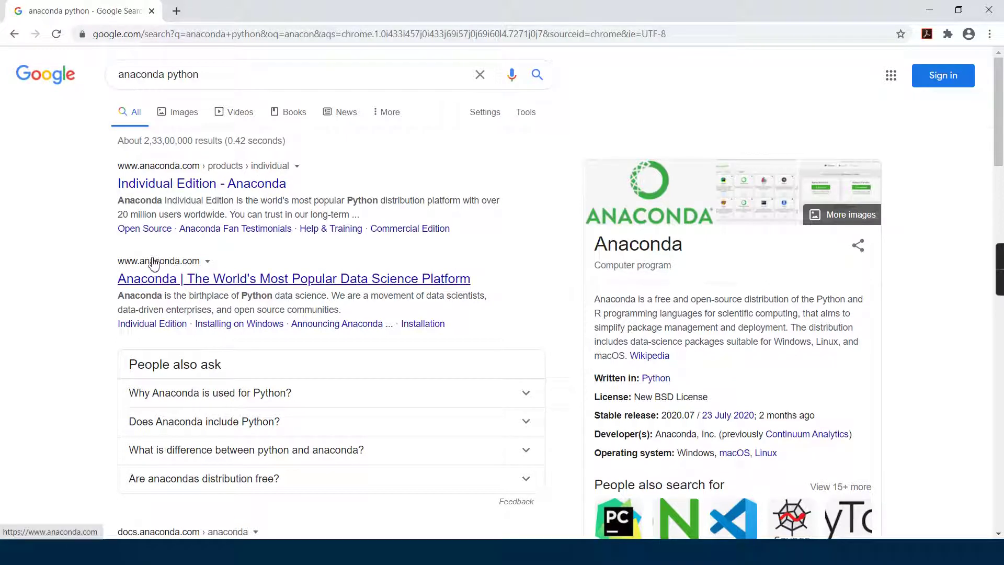
# Step: Open the main anaconda.com site from the Google results
pyautogui.click(156, 282)
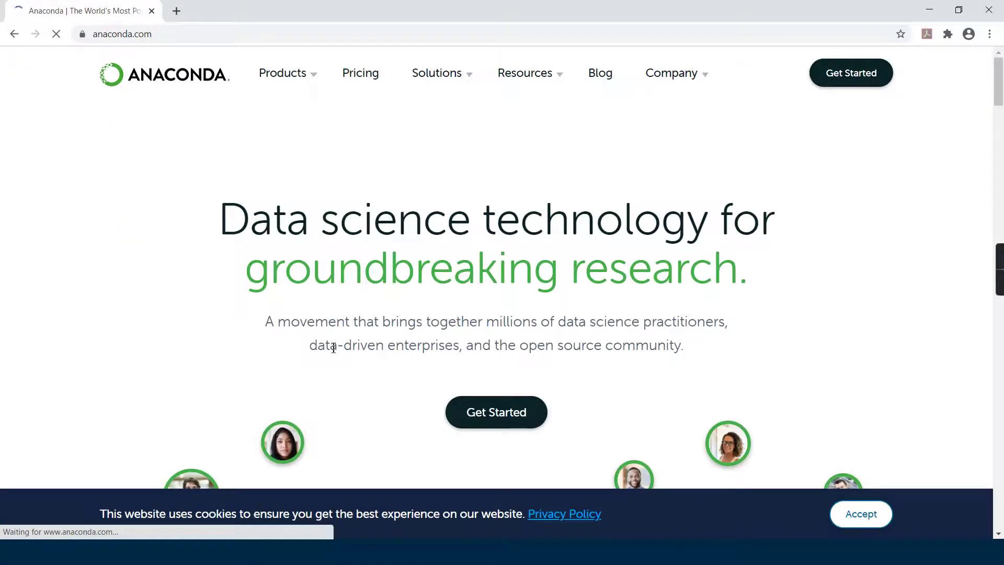
pyautogui.scroll(-3, 665, 274)
pyautogui.scroll(-4, 665, 275)
pyautogui.scroll(-3, 665, 273)
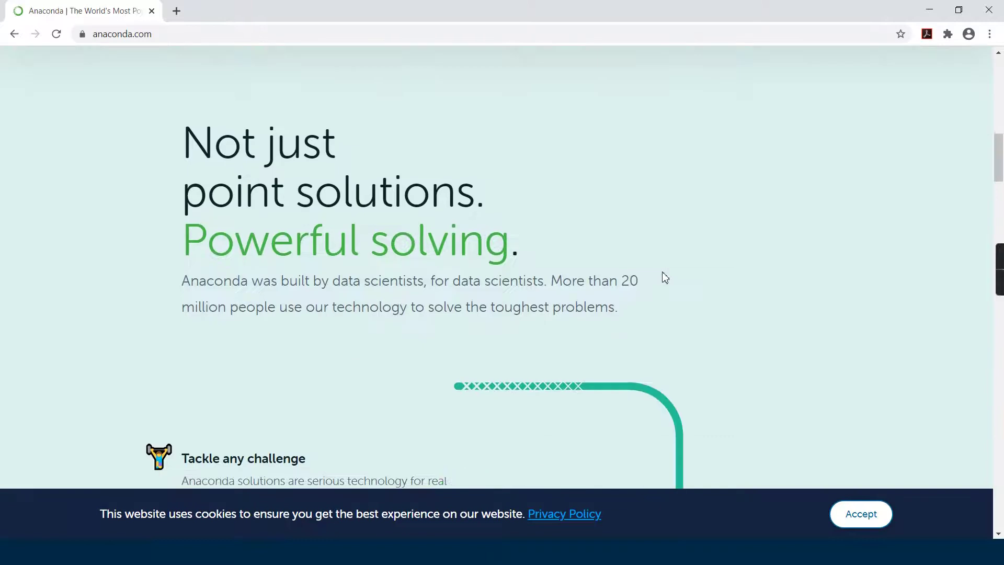
pyautogui.scroll(-4, 664, 277)
pyautogui.scroll(-5, 663, 278)
pyautogui.scroll(-3, 662, 277)
pyautogui.scroll(8, 663, 277)
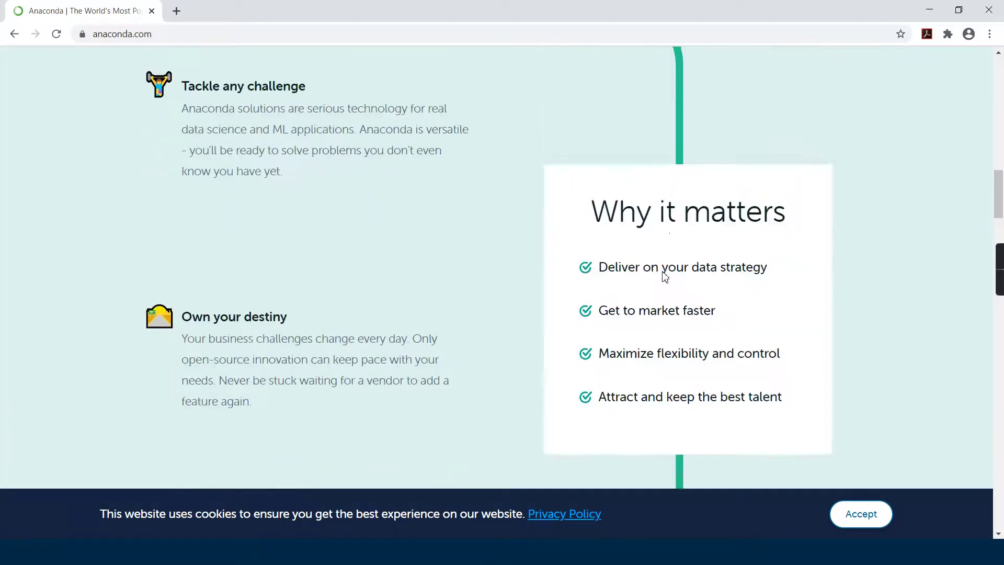
pyautogui.scroll(5, 664, 277)
pyautogui.scroll(8, 663, 277)
pyautogui.scroll(3, 664, 275)
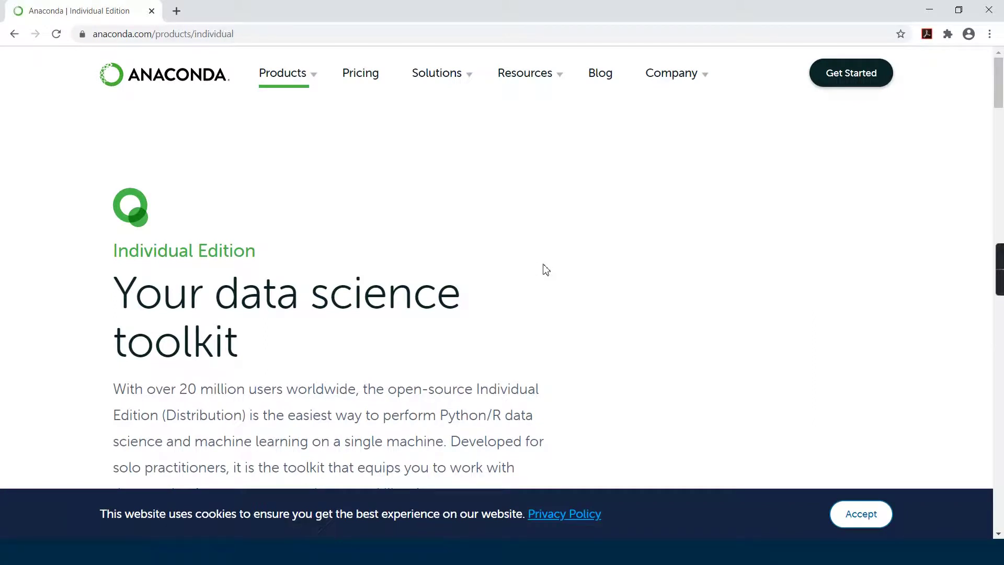
pyautogui.scroll(-3, 597, 296)
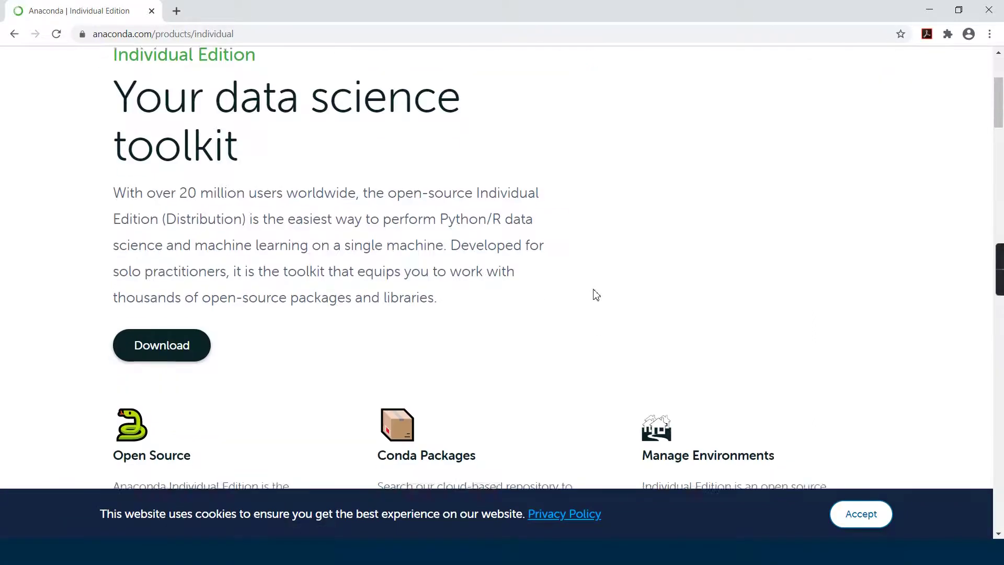
pyautogui.scroll(-3, 594, 294)
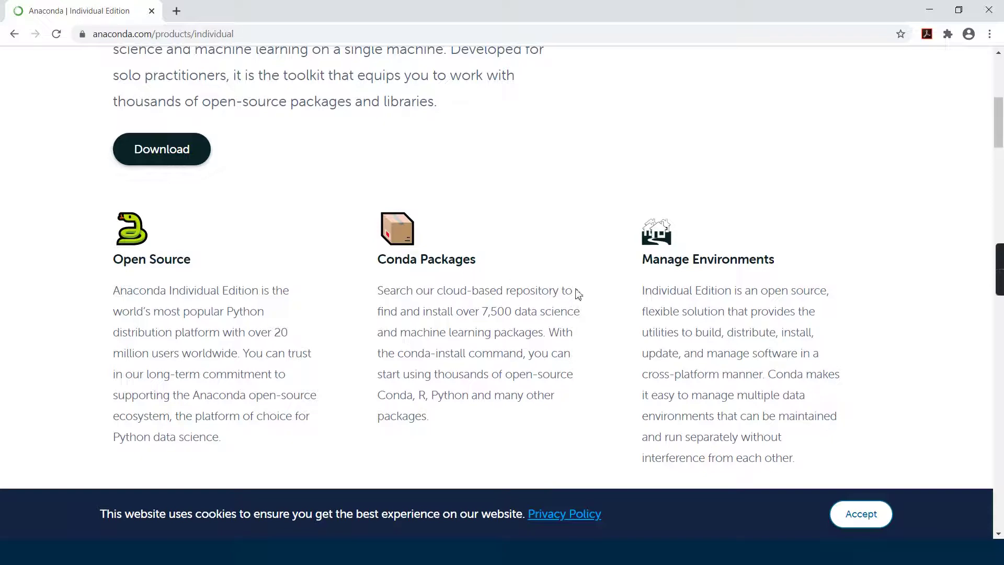
pyautogui.scroll(-3, 616, 298)
pyautogui.scroll(-3, 617, 298)
pyautogui.scroll(-3, 617, 299)
pyautogui.scroll(-3, 617, 298)
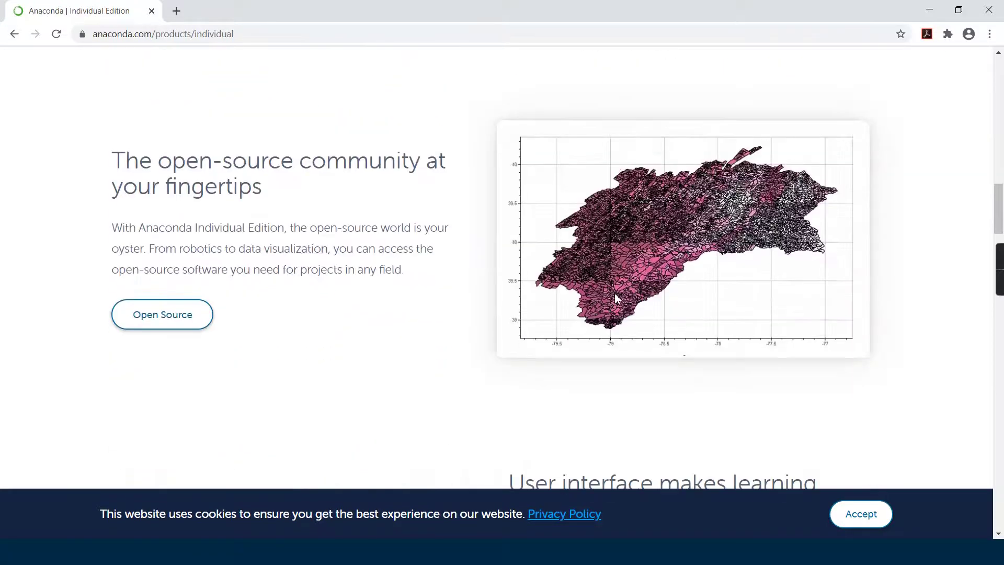
pyautogui.scroll(-4, 616, 296)
pyautogui.scroll(-4, 616, 296)
pyautogui.scroll(-3, 616, 297)
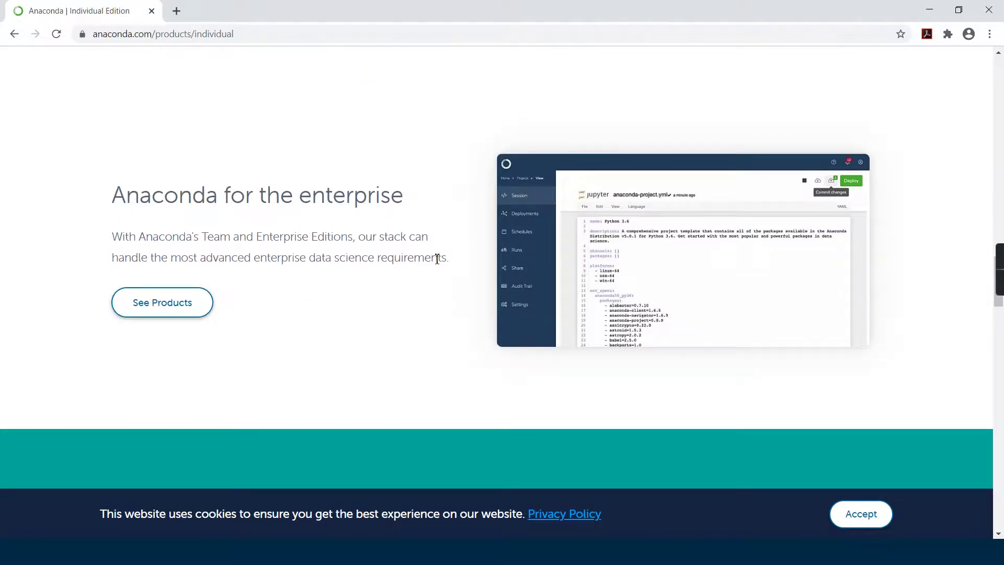
pyautogui.scroll(-3, 437, 260)
pyautogui.scroll(-3, 438, 259)
pyautogui.scroll(-3, 437, 260)
pyautogui.scroll(-3, 437, 259)
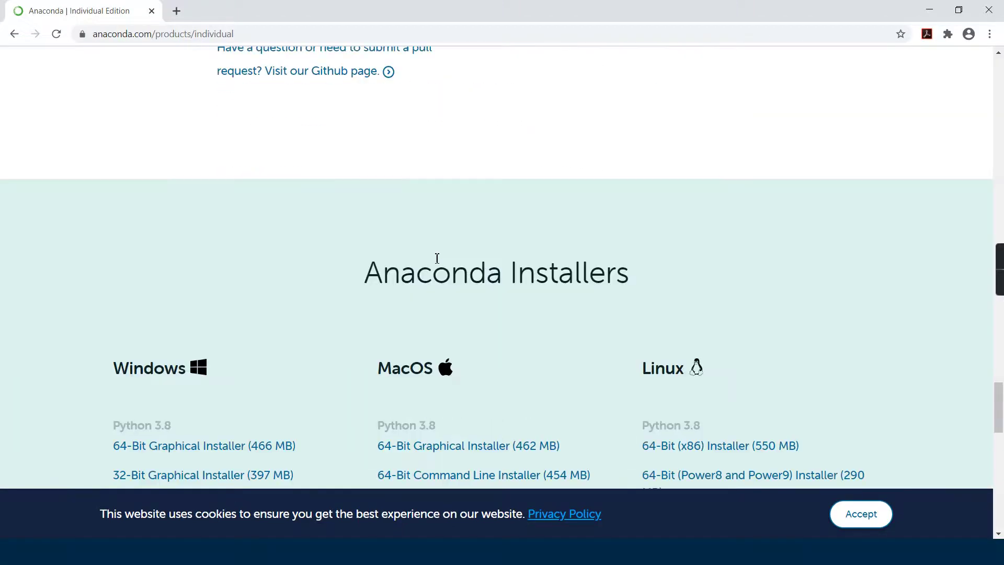
pyautogui.scroll(-3, 436, 259)
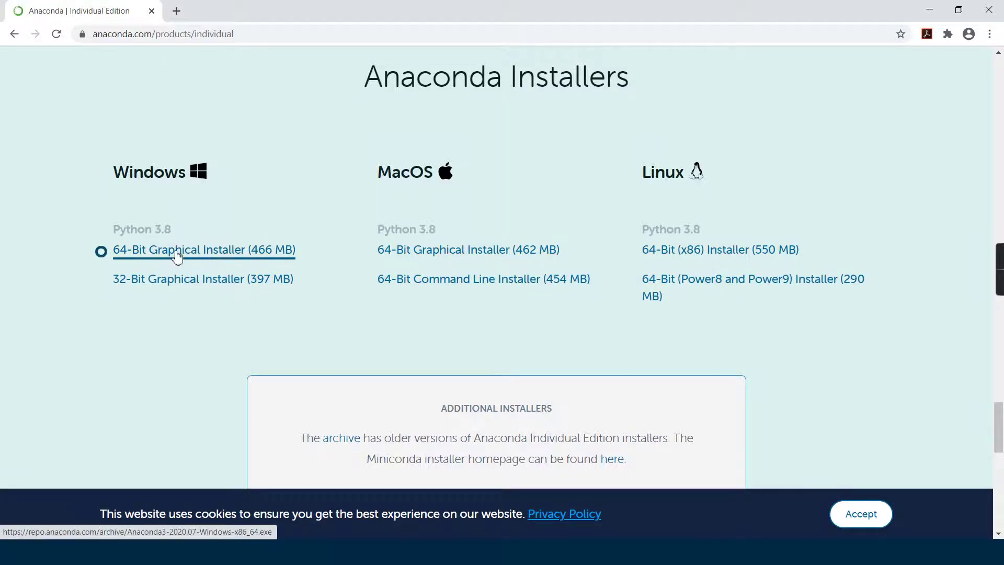
# Step: Start the 64-bit Windows graphical installer download, cancel it, and bring up the Start menu
pyautogui.click(176, 251)
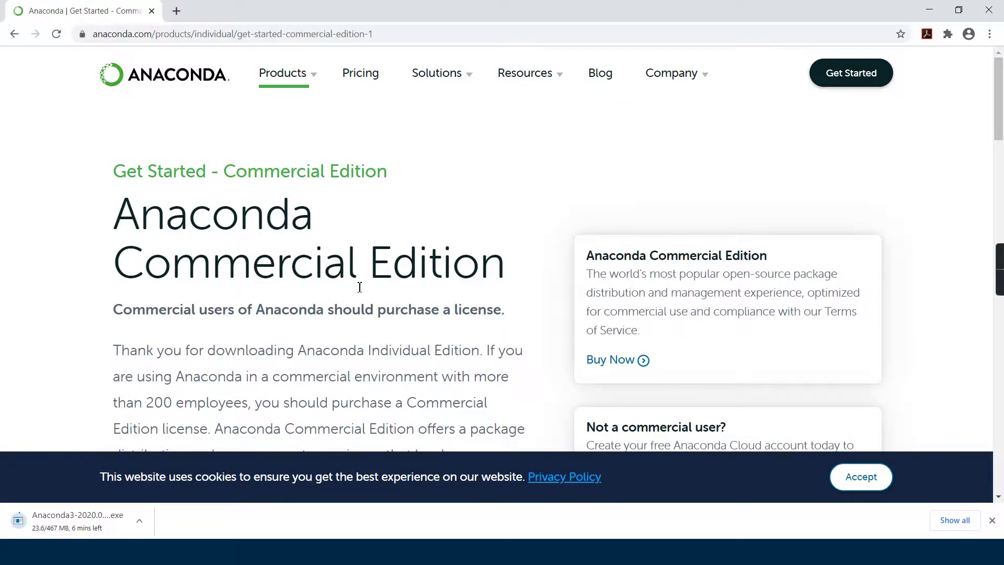
pyautogui.scroll(-2, 359, 284)
pyautogui.scroll(-2, 360, 284)
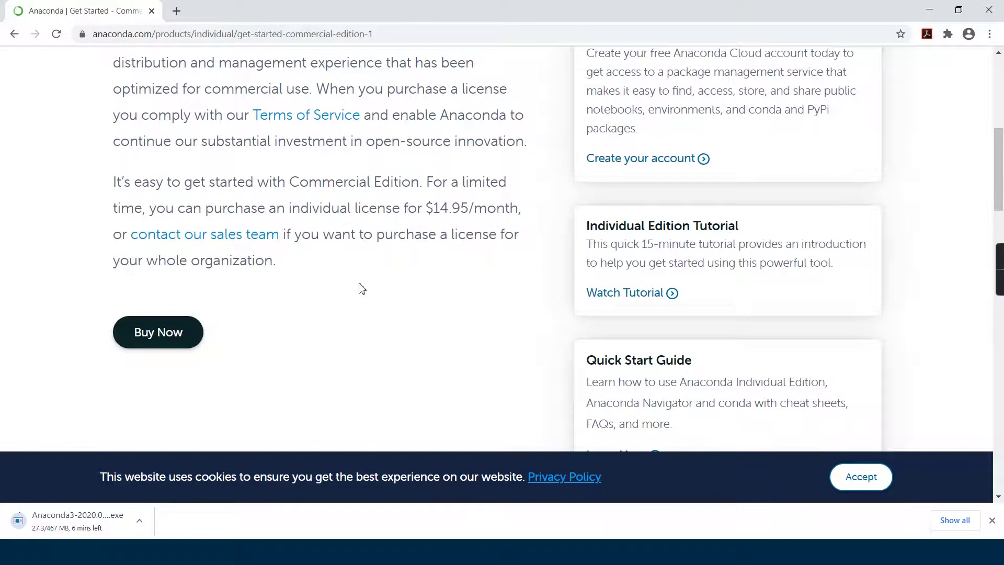
pyautogui.scroll(2, 360, 284)
pyautogui.scroll(2, 360, 284)
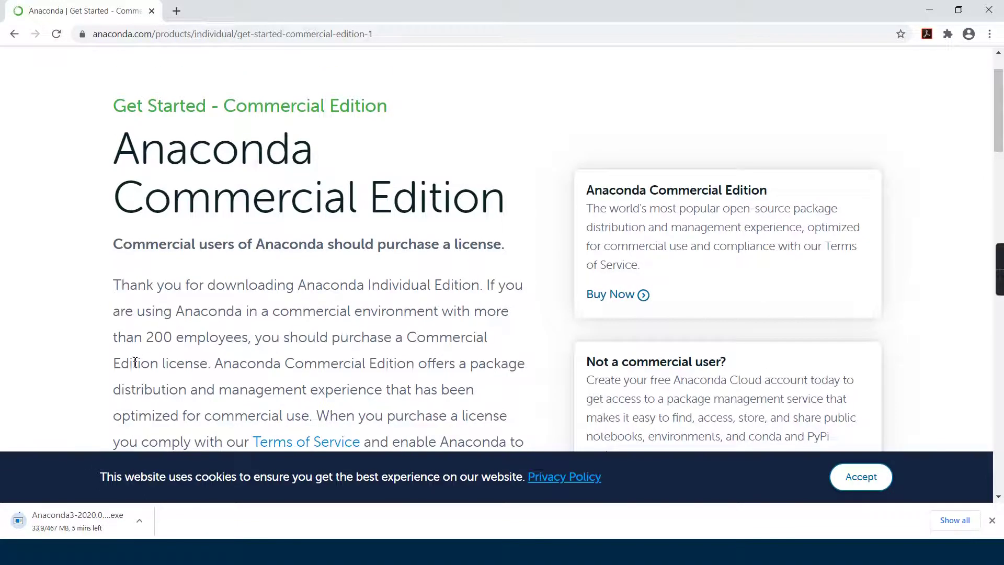
pyautogui.click(139, 519)
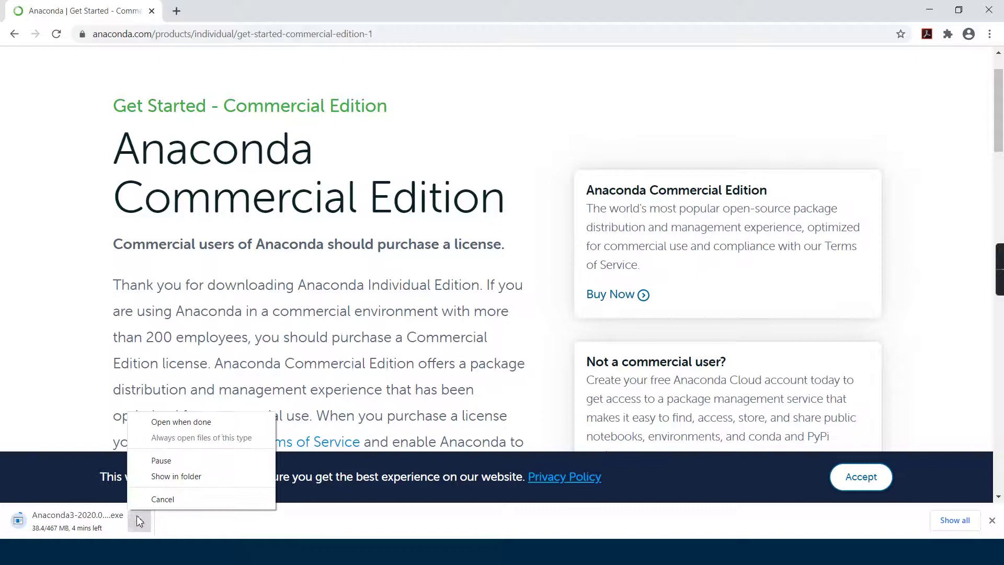
pyautogui.click(157, 499)
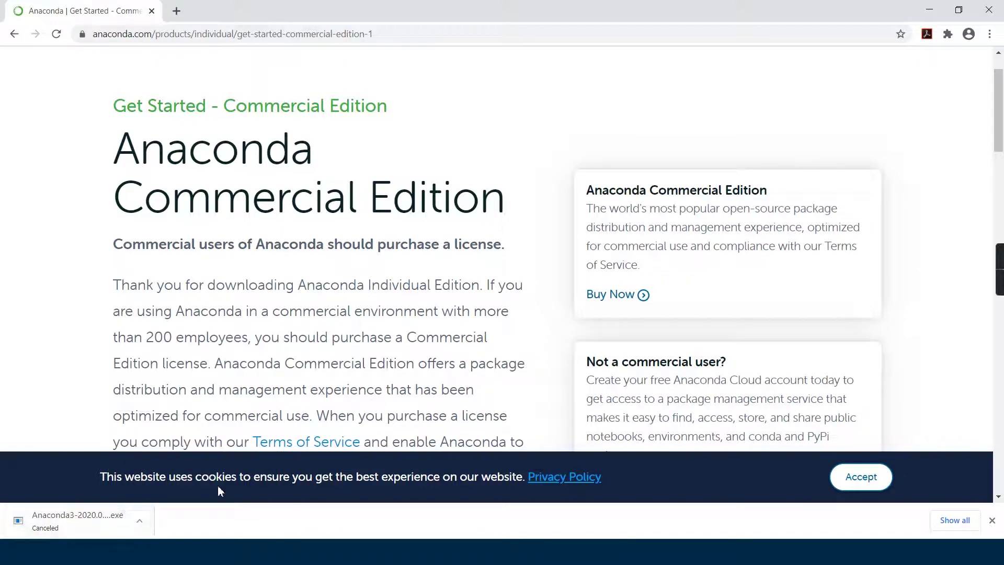
pyautogui.press('super')
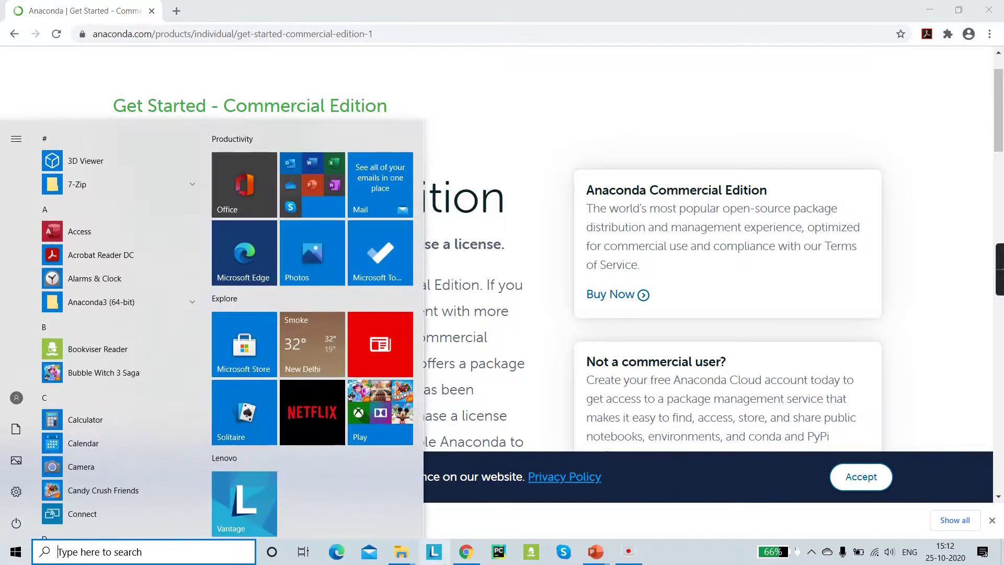
pyautogui.moveTo(401, 552)
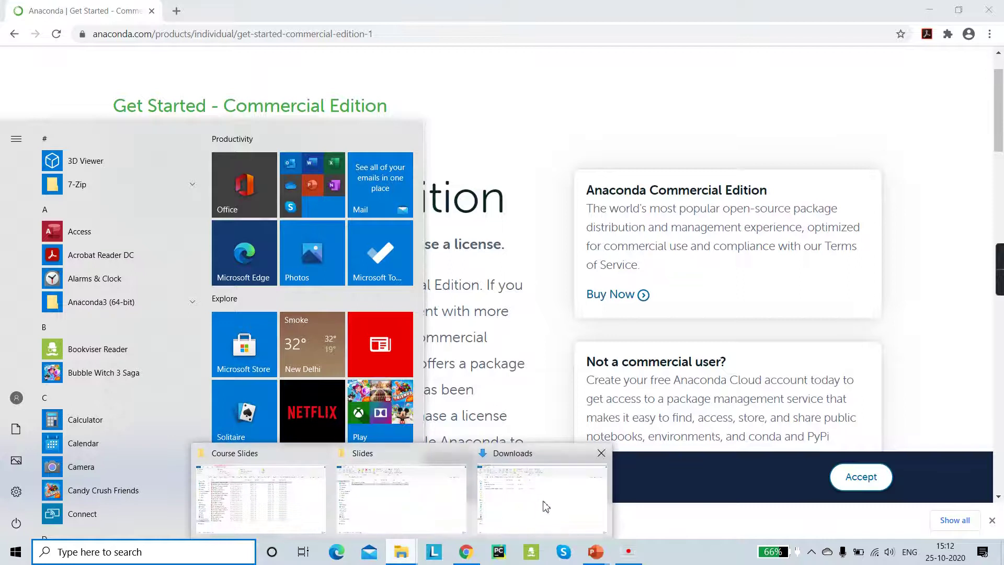
# Step: Run Anaconda3-2020.07-Windows-x86_64 from the Downloads folder window
pyautogui.click(541, 505)
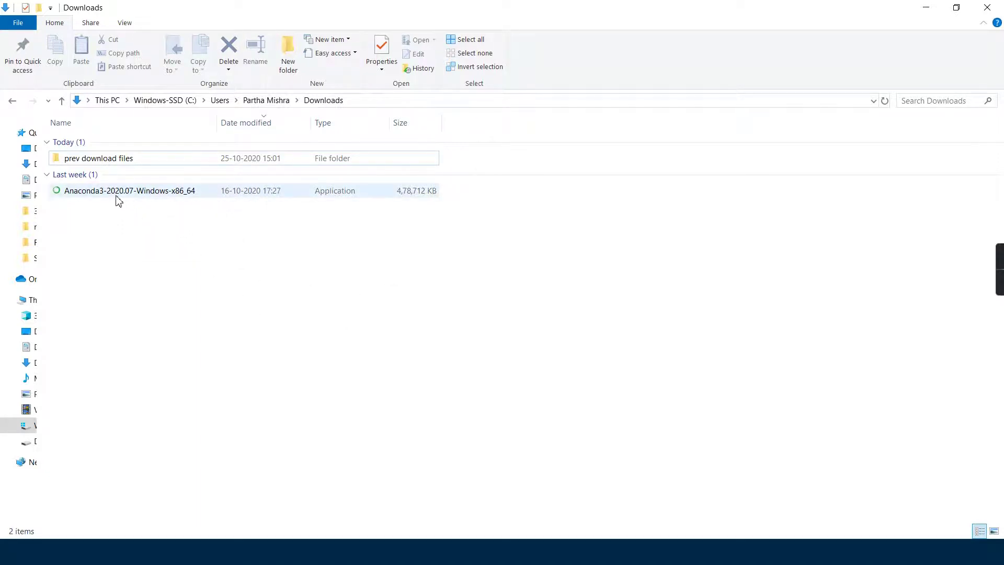
pyautogui.doubleClick(86, 195)
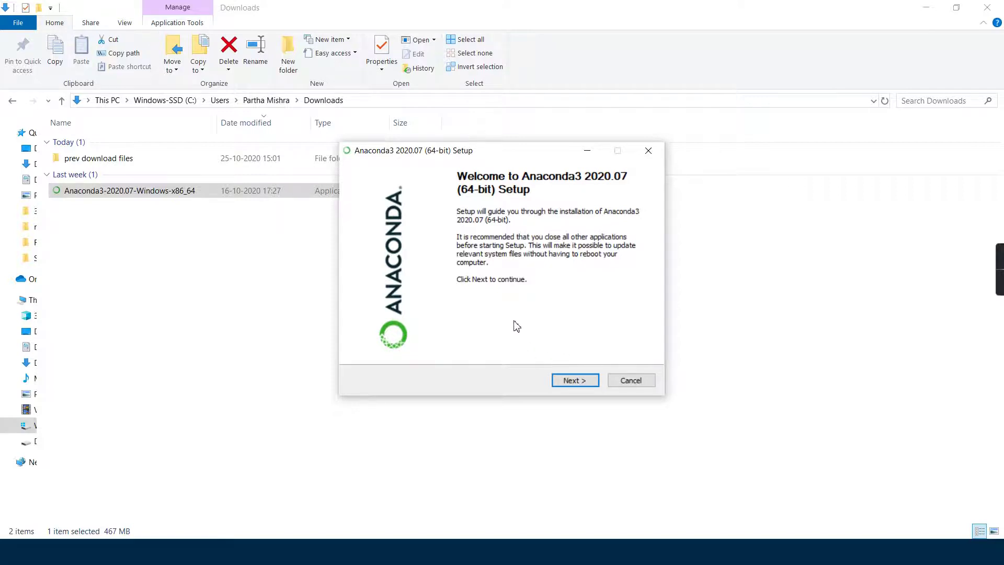
# Step: Accept the Anaconda3 licence, install for Just Me, and keep the default destination folder
pyautogui.click(572, 382)
pyautogui.click(574, 382)
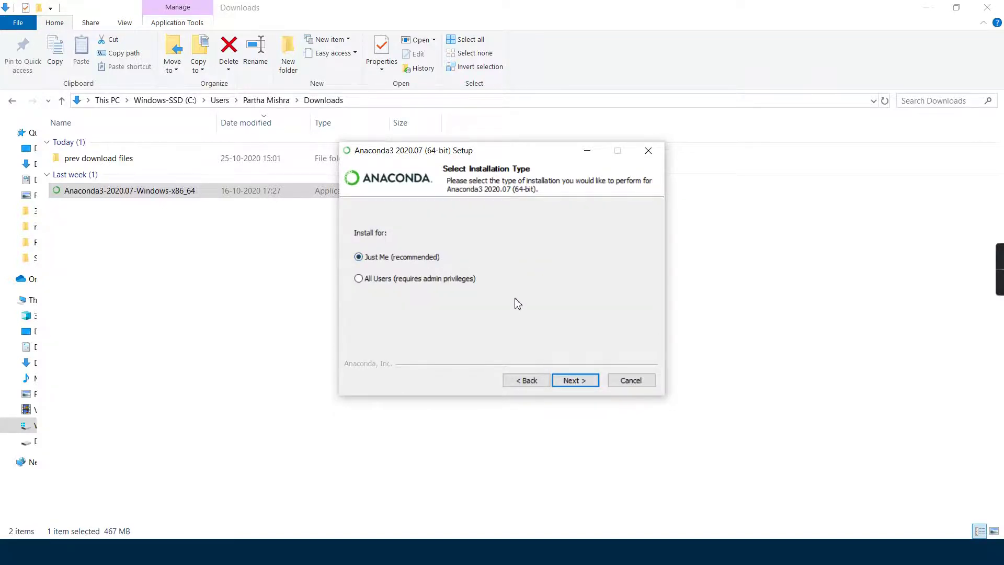
pyautogui.click(574, 380)
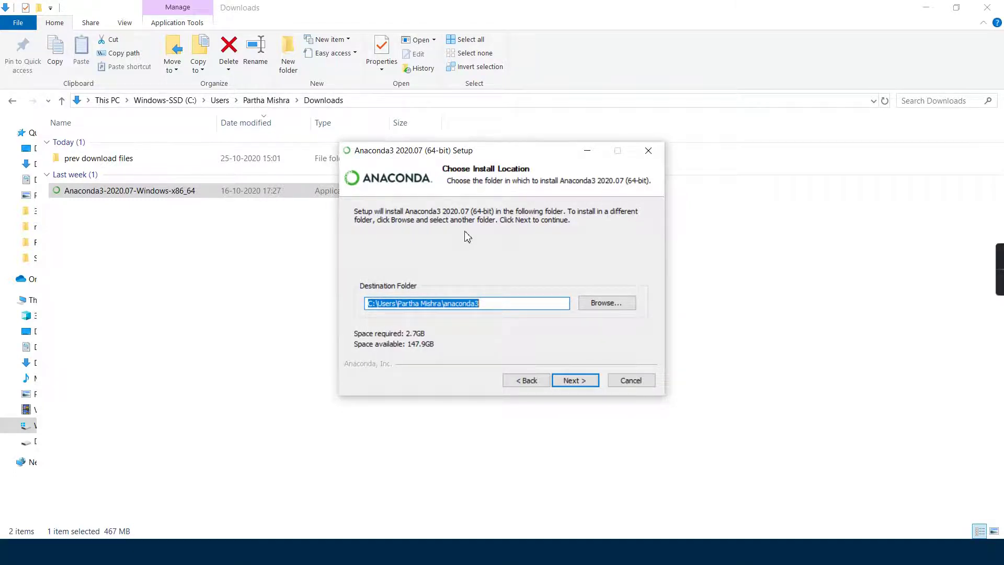
pyautogui.click(561, 379)
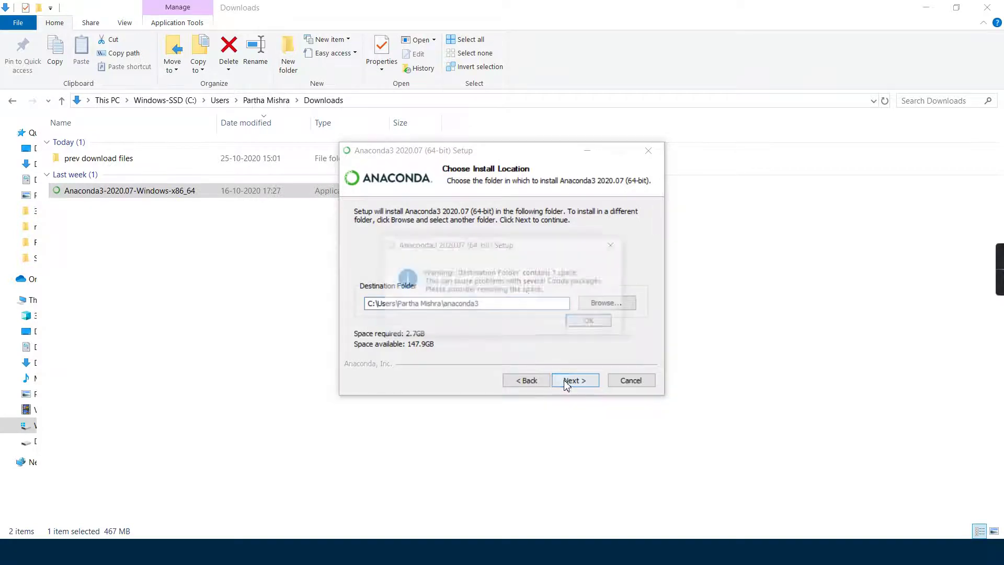
# Step: Dismiss the folder-space warning, tick 'Add Anaconda3 to my PATH environment variable', and start cancelling setup
pyautogui.click(590, 324)
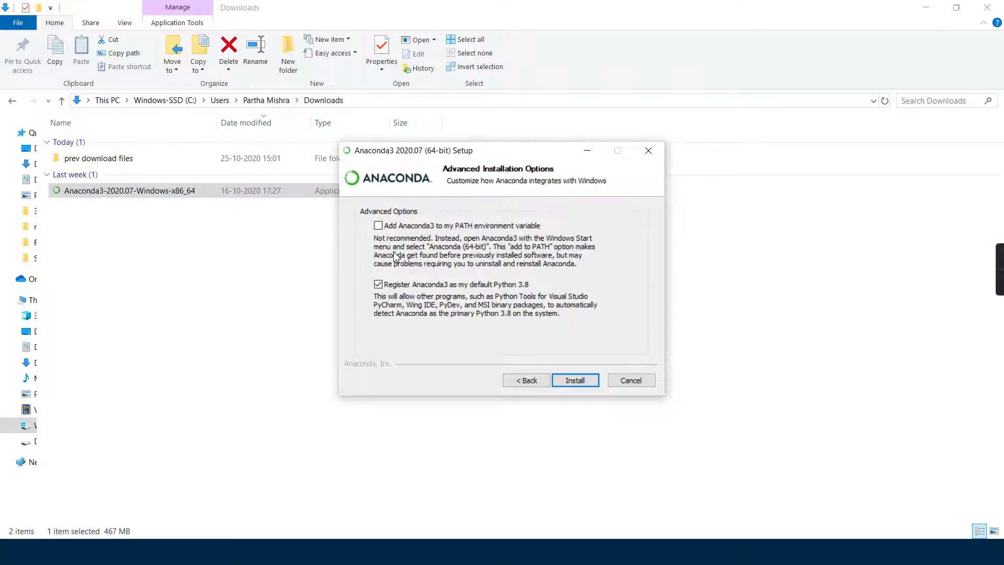
pyautogui.click(378, 226)
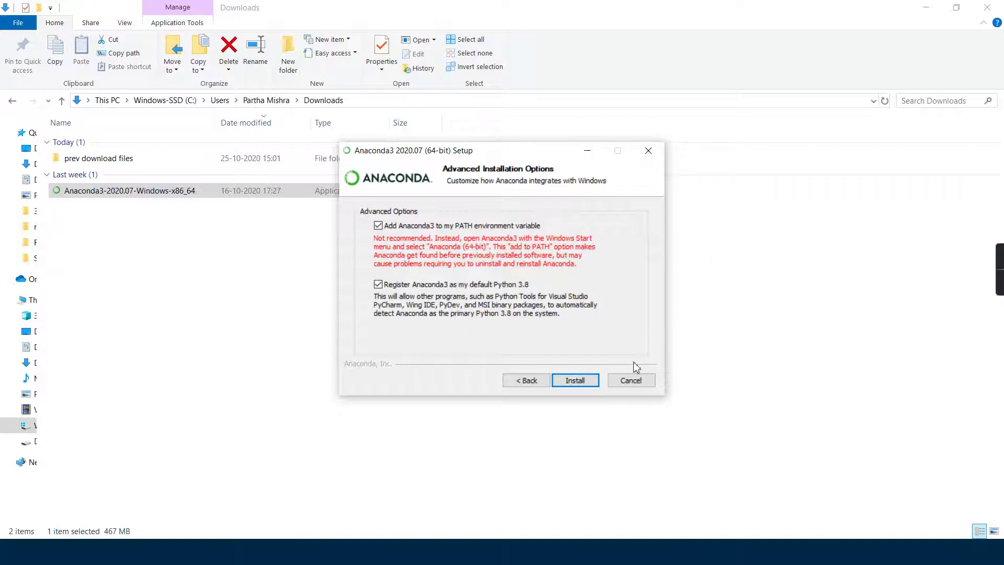
pyautogui.click(635, 383)
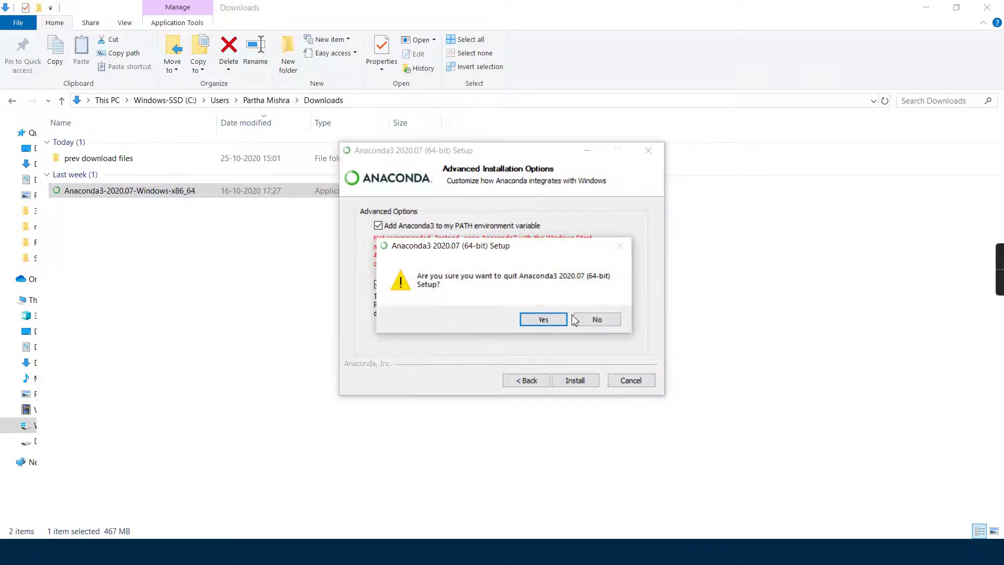
# Step: Confirm quitting Anaconda3 Setup, deselect the installer file, and minimize the Downloads window
pyautogui.click(538, 324)
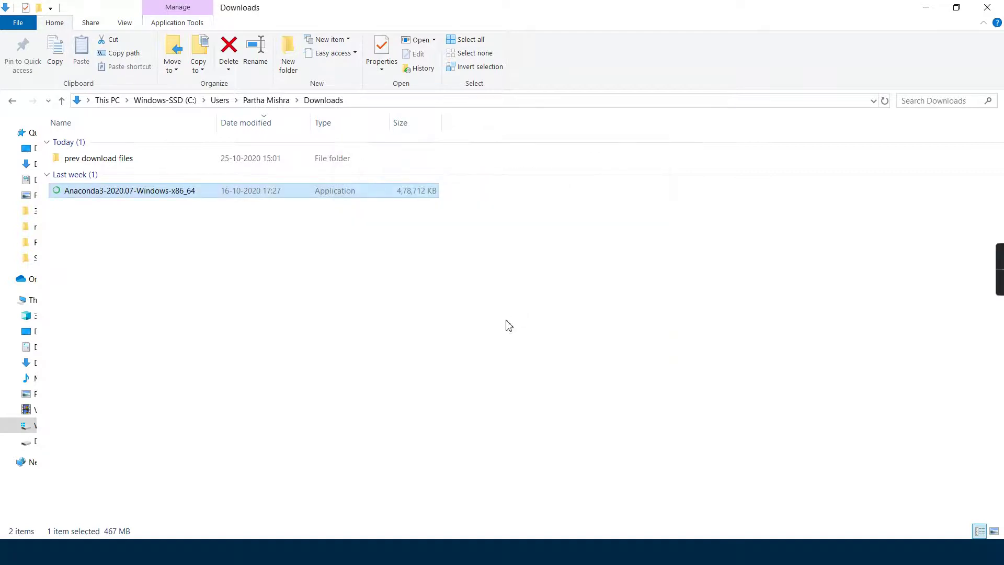
pyautogui.click(539, 275)
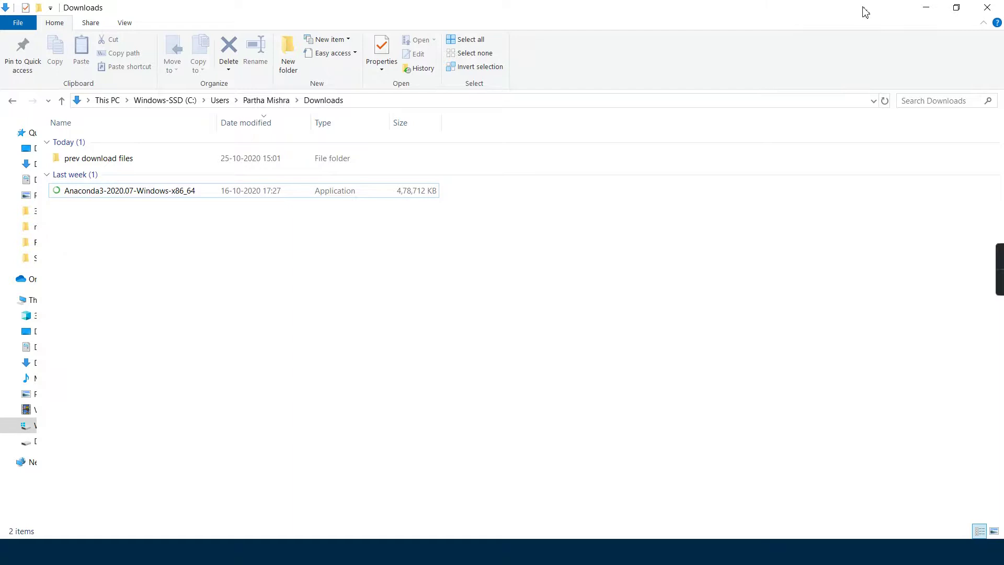
pyautogui.click(926, 8)
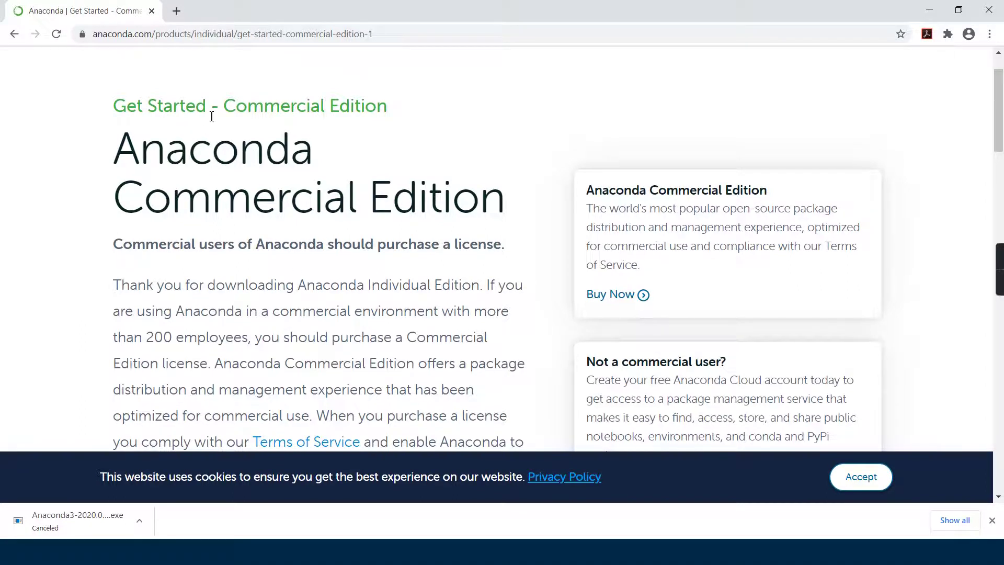
# Step: Search Google for PyCharm in a new tab, visit its download page, then close that tab
pyautogui.click(176, 10)
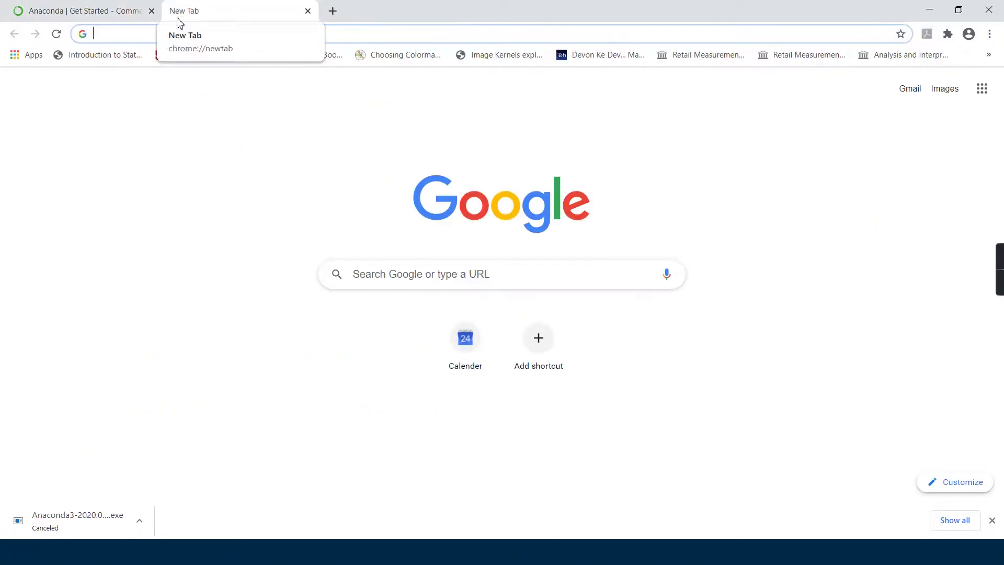
pyautogui.write('Py')
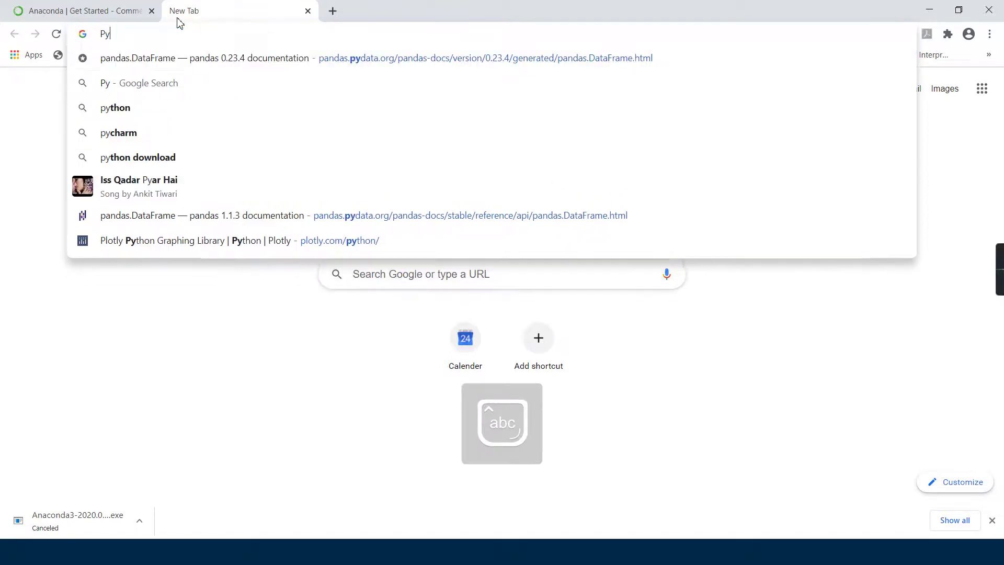
pyautogui.write('charm')
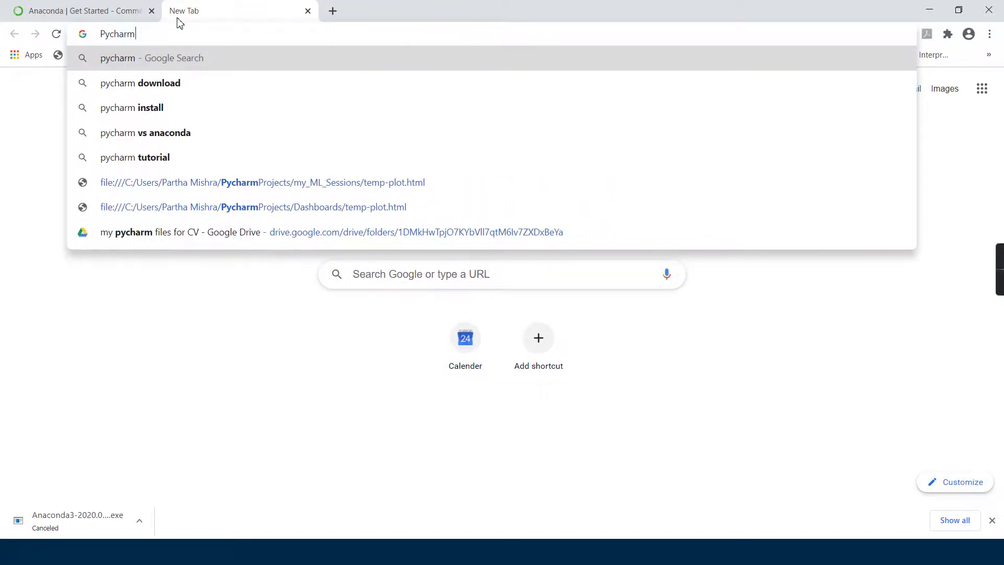
pyautogui.press('Return')
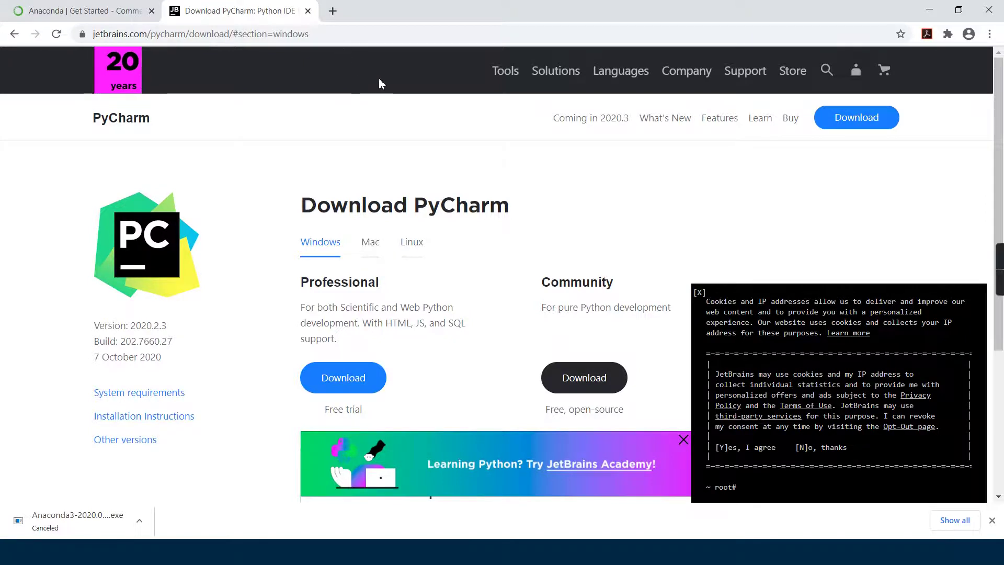
pyautogui.click(307, 10)
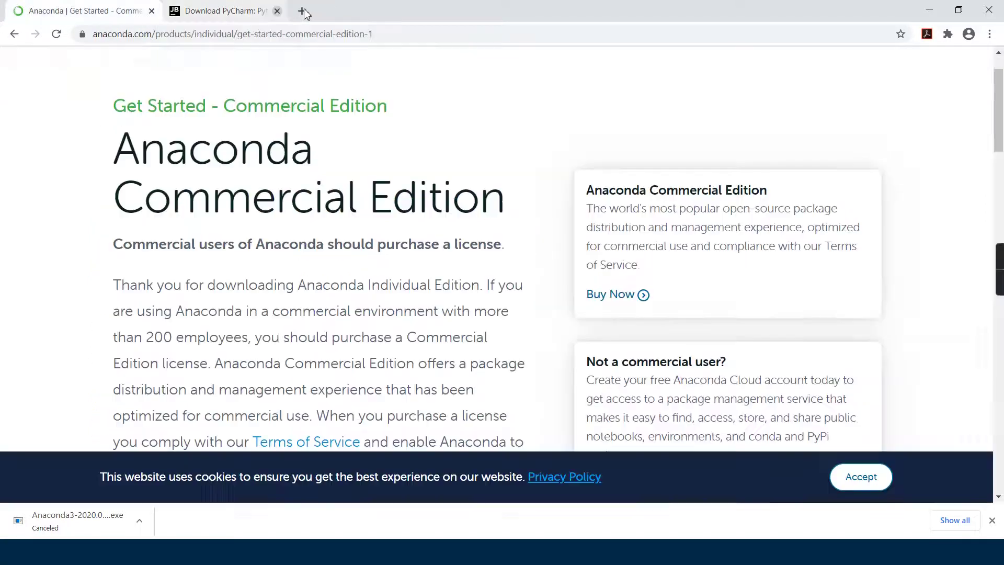
# Step: Open another blank Chrome tab and bring up the Start menu to launch PyCharm
pyautogui.click(177, 10)
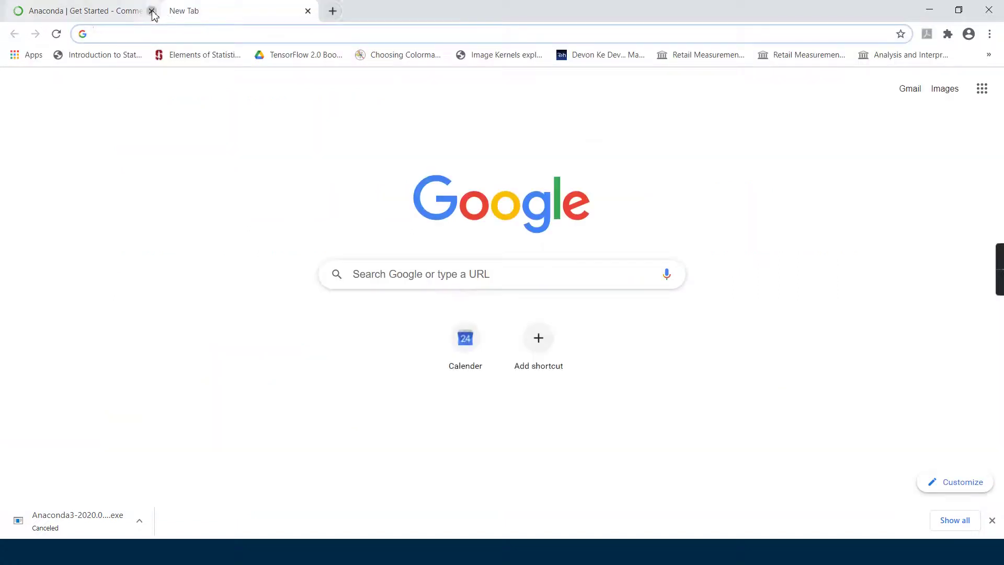
pyautogui.press('super')
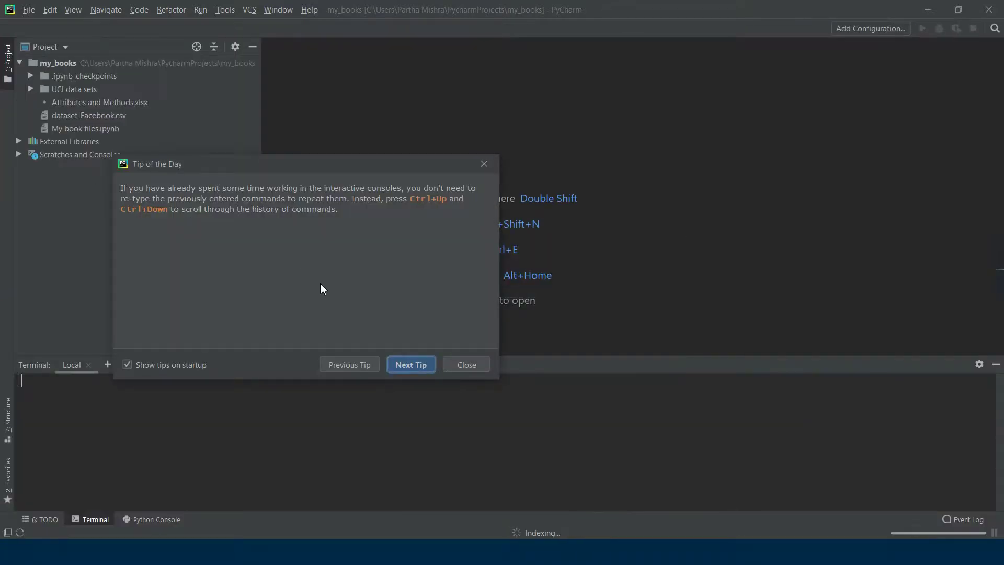
# Step: Close Tip of the Day, then select the my_books root from the Project view dropdown
pyautogui.click(461, 368)
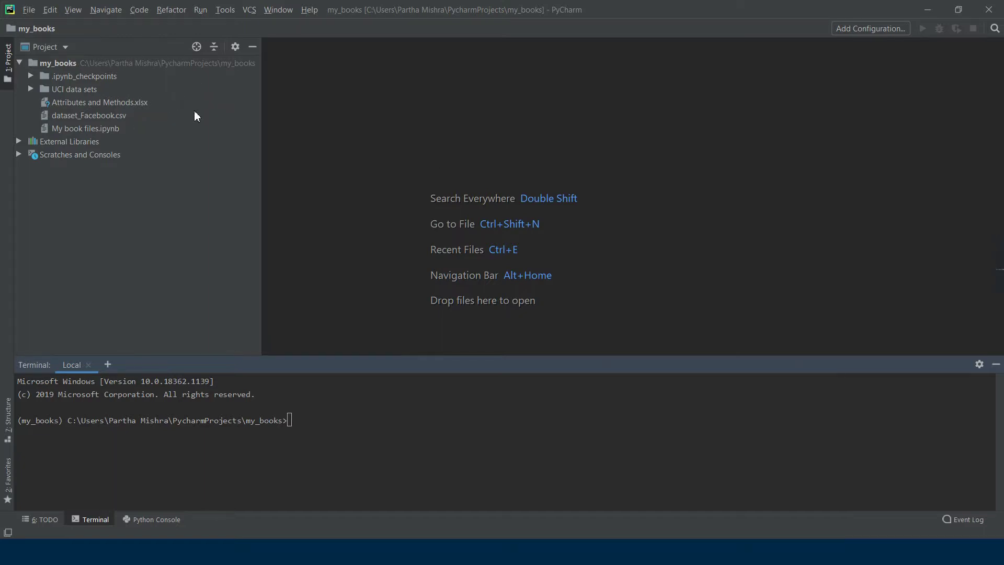
pyautogui.click(44, 46)
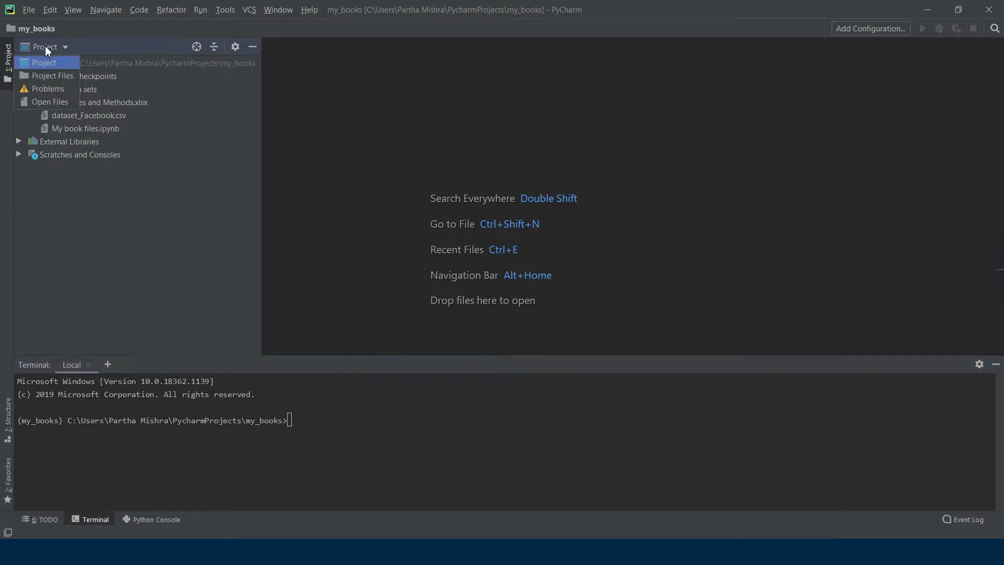
pyautogui.click(131, 59)
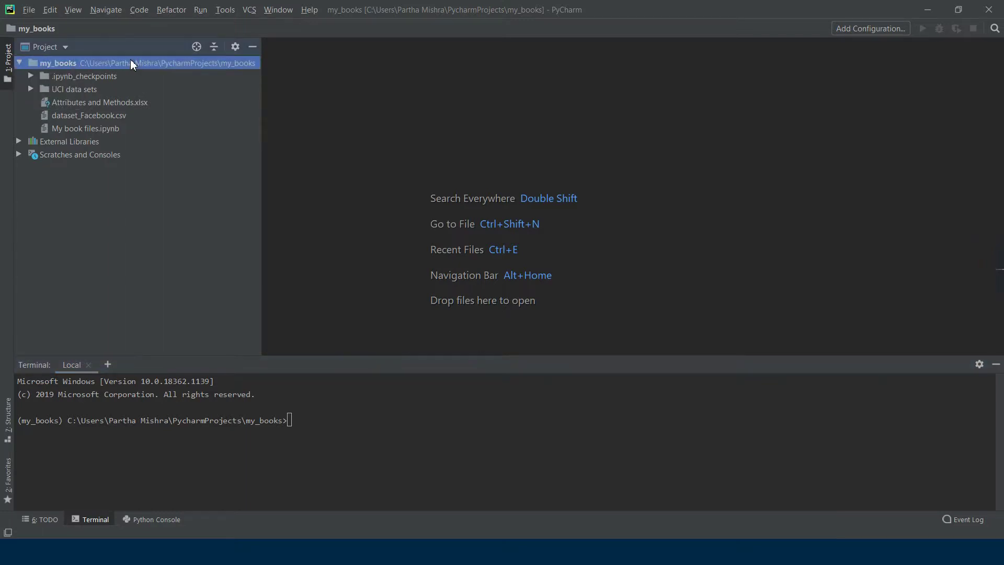
# Step: Create a new Python file 'test_file' in the my_books folder and open it
pyautogui.rightClick(131, 63)
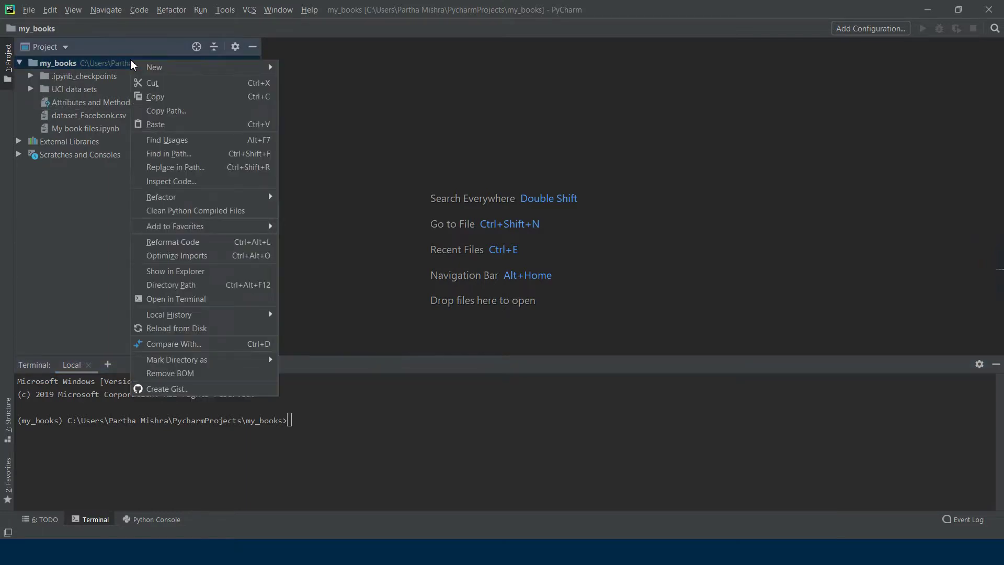
pyautogui.moveTo(154, 67)
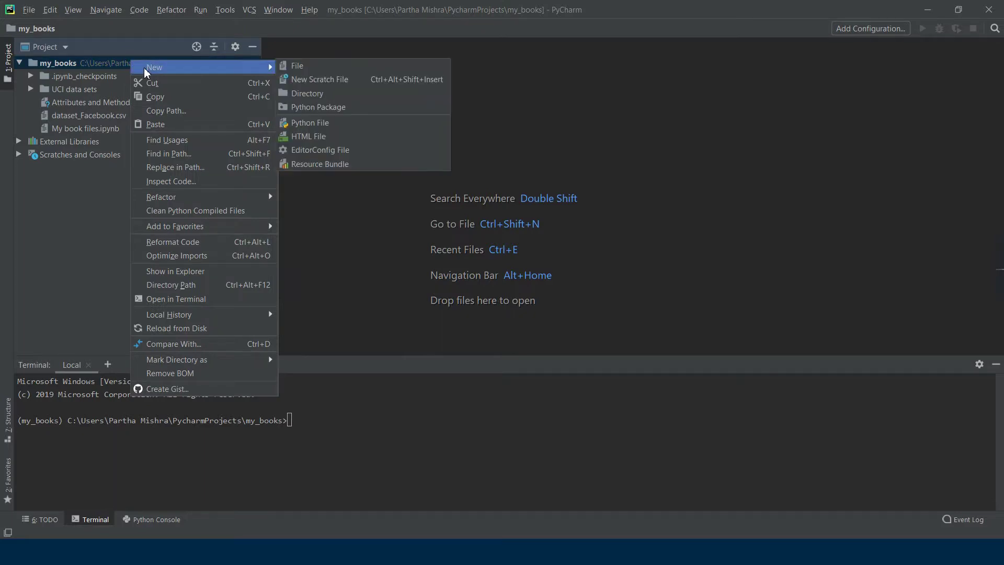
pyautogui.click(306, 125)
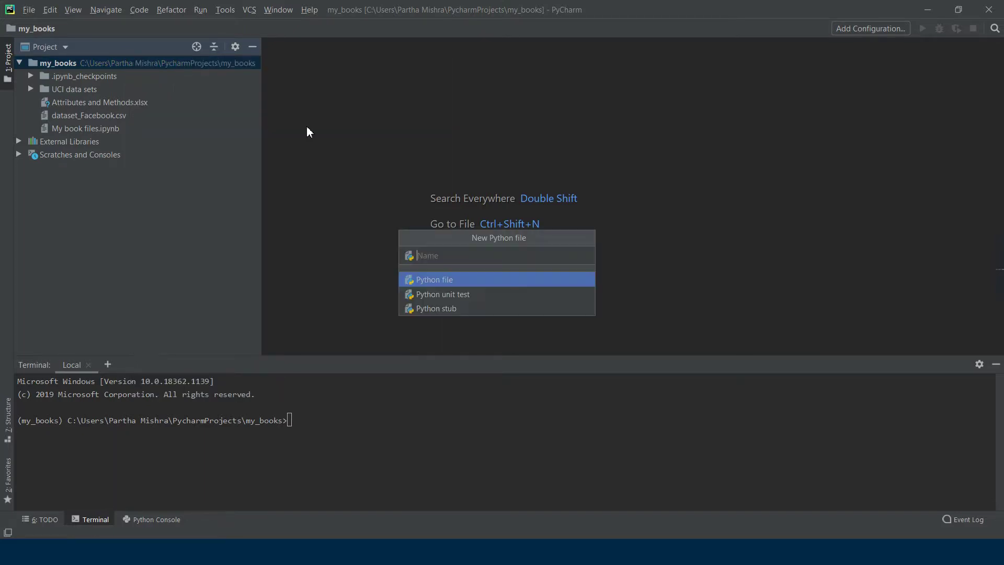
pyautogui.write('tes')
pyautogui.write('t_f')
pyautogui.write('ile')
pyautogui.press('Return')
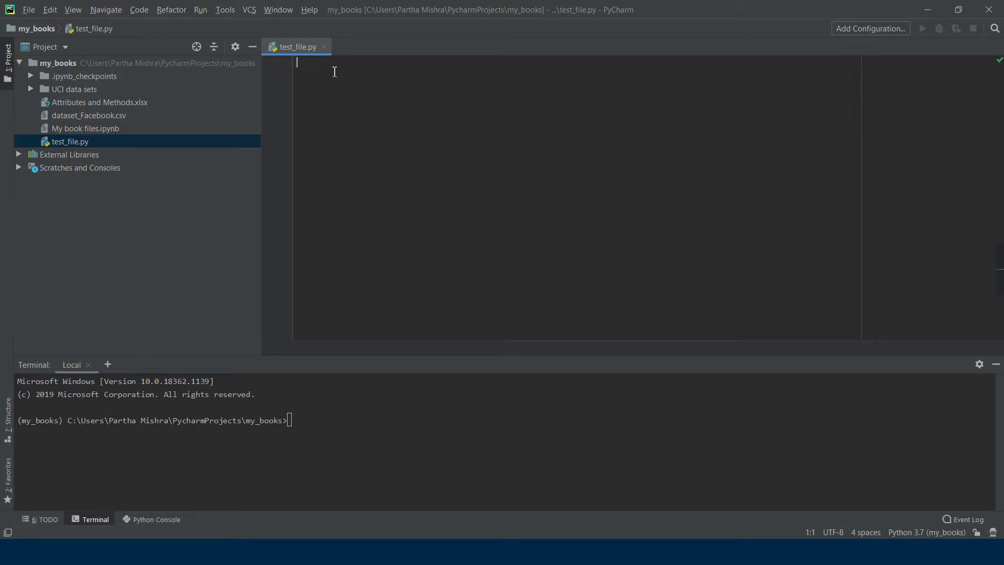
pyautogui.write('print')
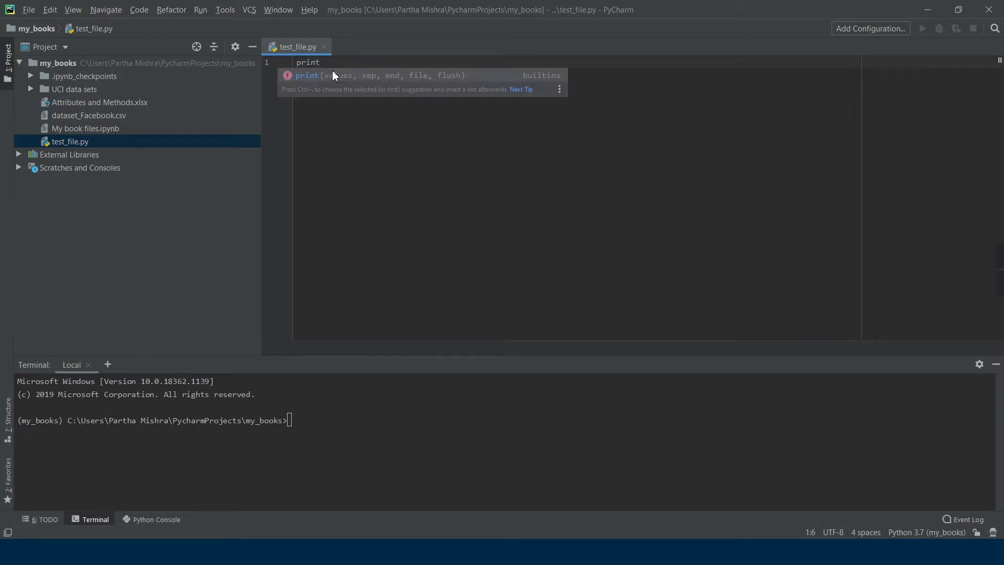
pyautogui.write('(')
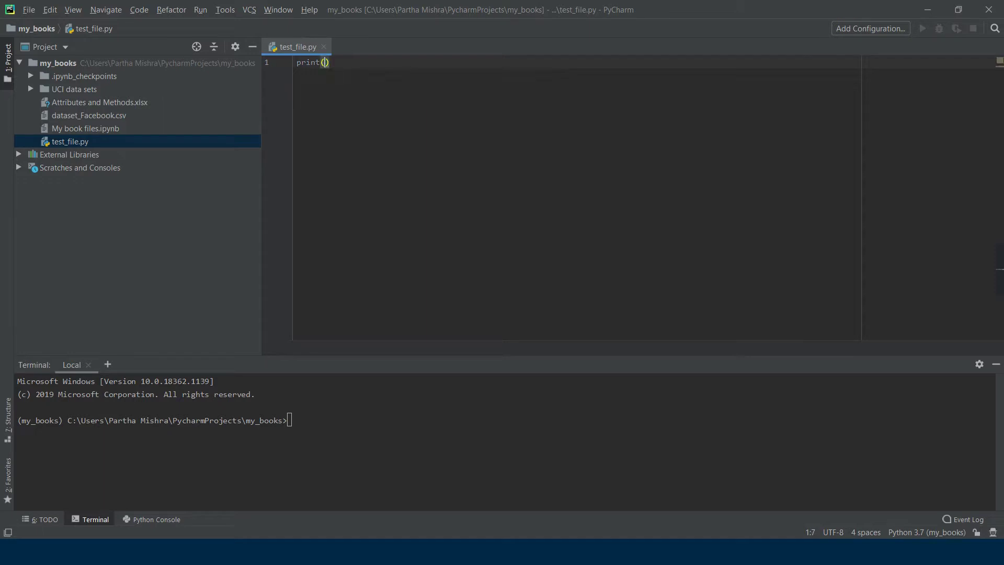
pyautogui.write("'")
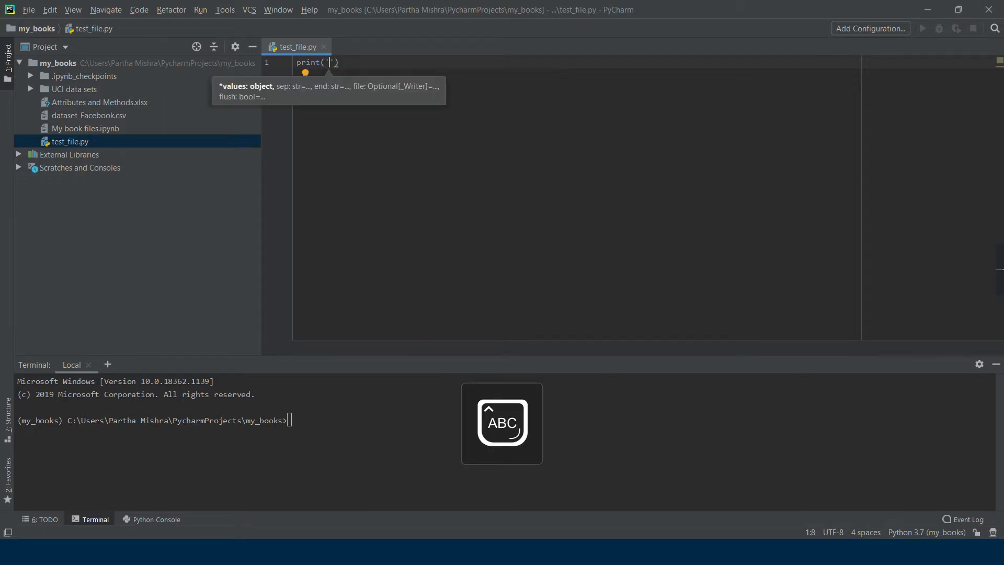
pyautogui.write('H')
# Step: Write print('Hello World!') in test_file.py and execute it in the Python Console
pyautogui.press('capslock')
pyautogui.write('ello')
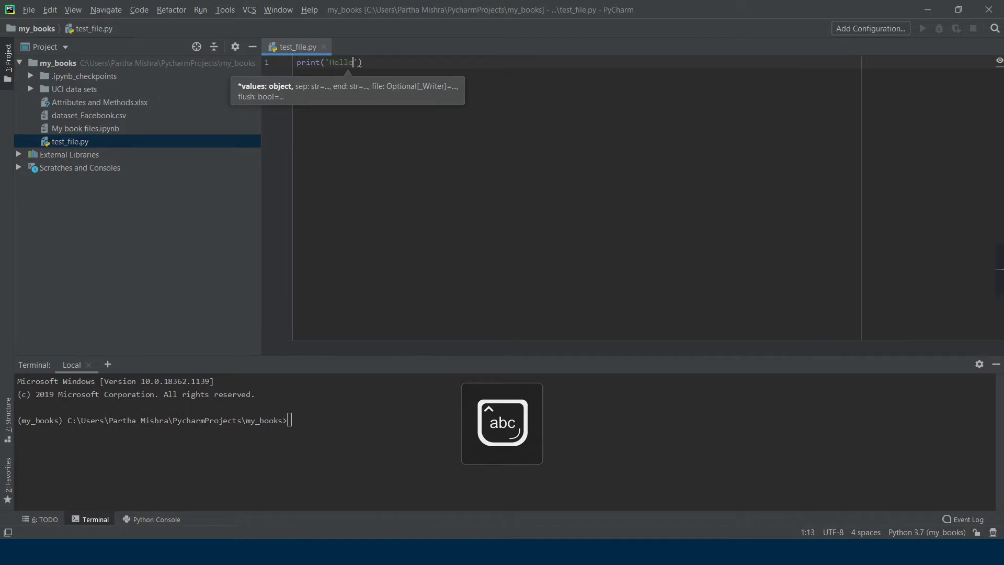
pyautogui.press('capslock')
pyautogui.write('W')
pyautogui.press('capslock')
pyautogui.write('o')
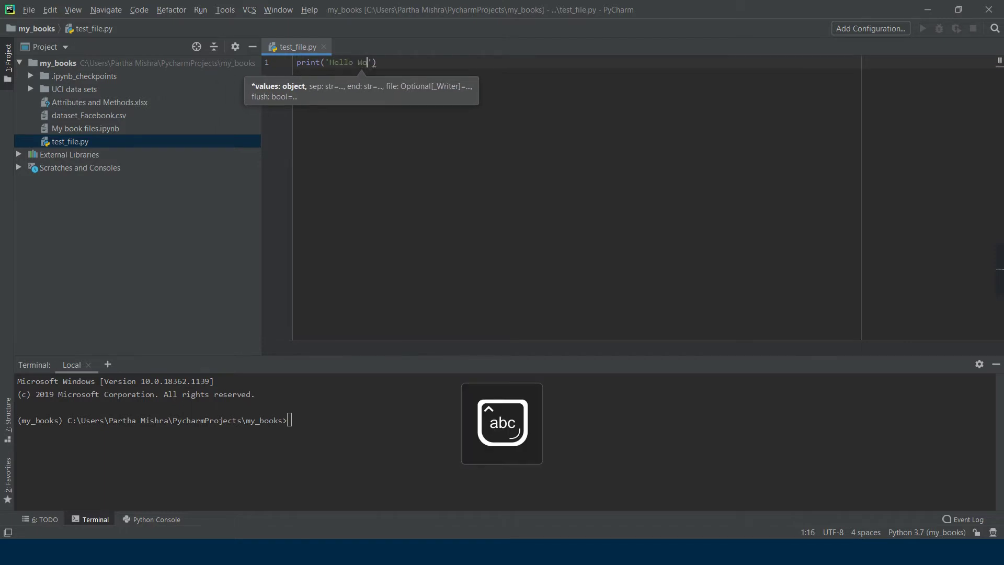
pyautogui.write('rld')
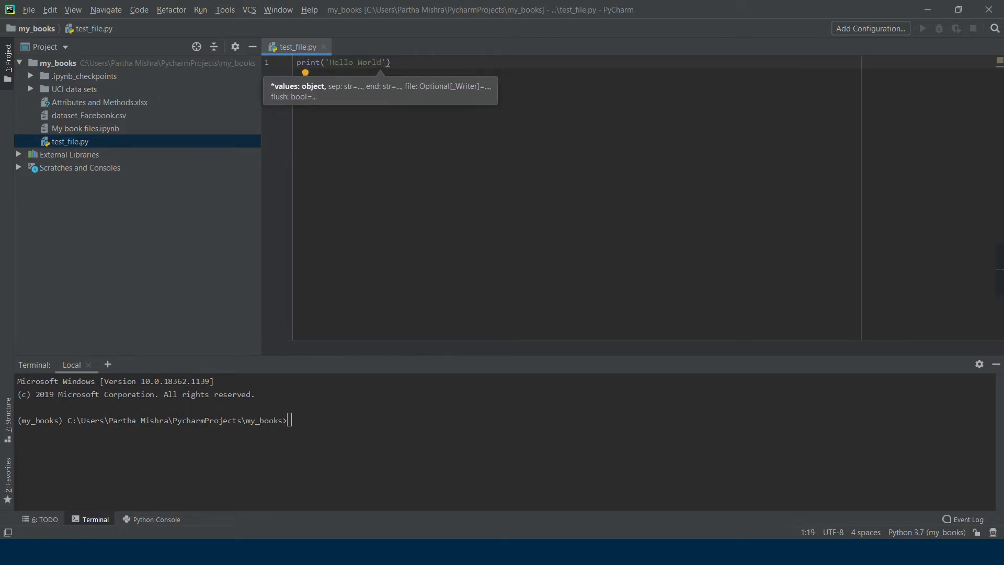
pyautogui.write('!')
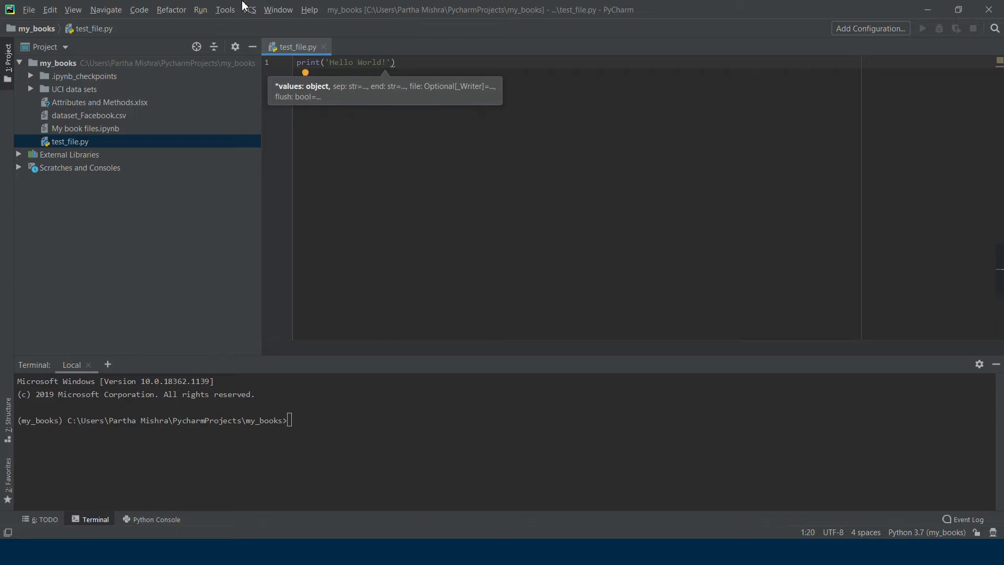
pyautogui.click(409, 65)
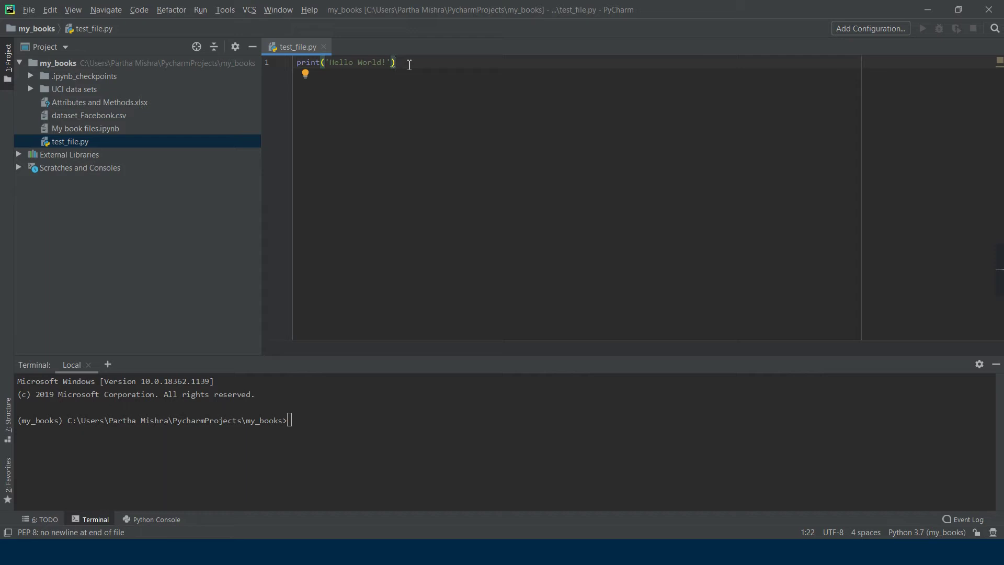
pyautogui.hotkey('alt', 'shift', 'e')
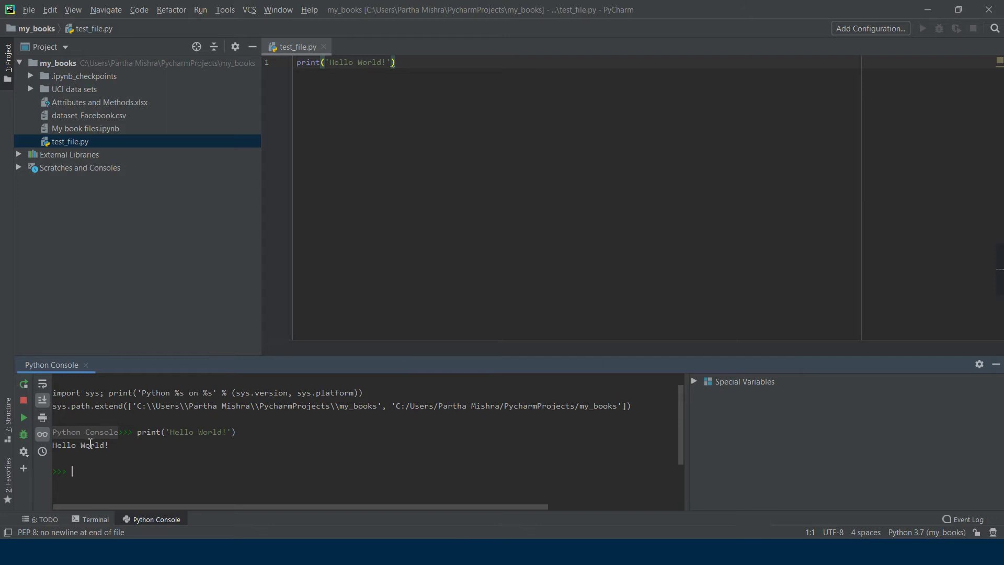
pyautogui.moveTo(102, 436)
pyautogui.mouseDown()
pyautogui.moveTo(140, 433)
pyautogui.moveTo(52, 445)
pyautogui.mouseUp()
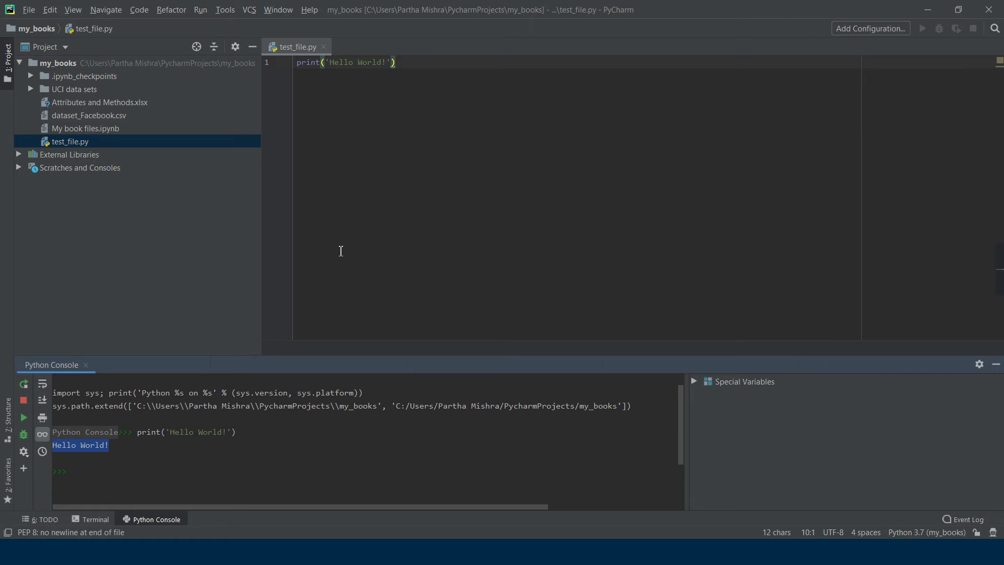
# Step: Bring up the Windows Start menu over the PyCharm window
pyautogui.press('super')
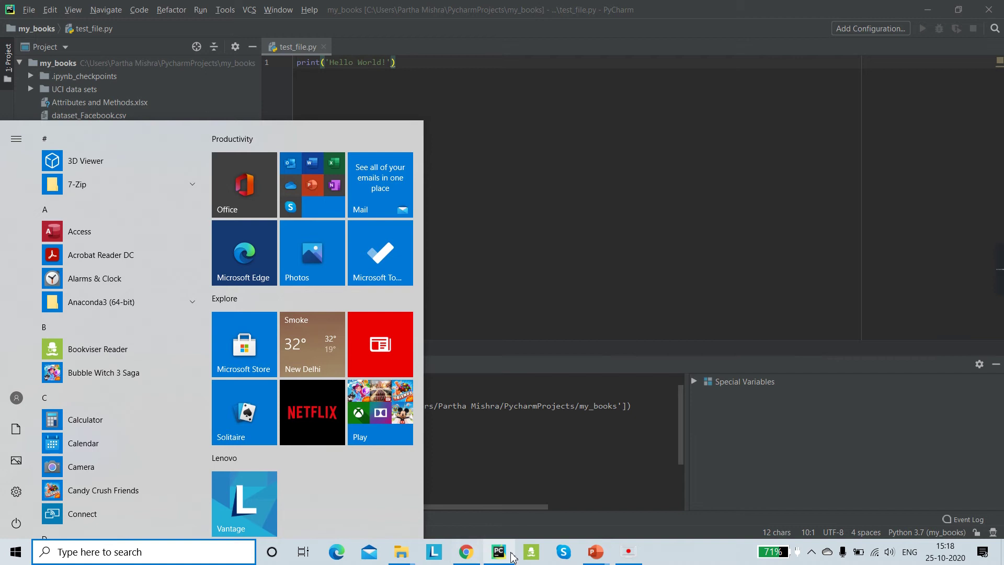